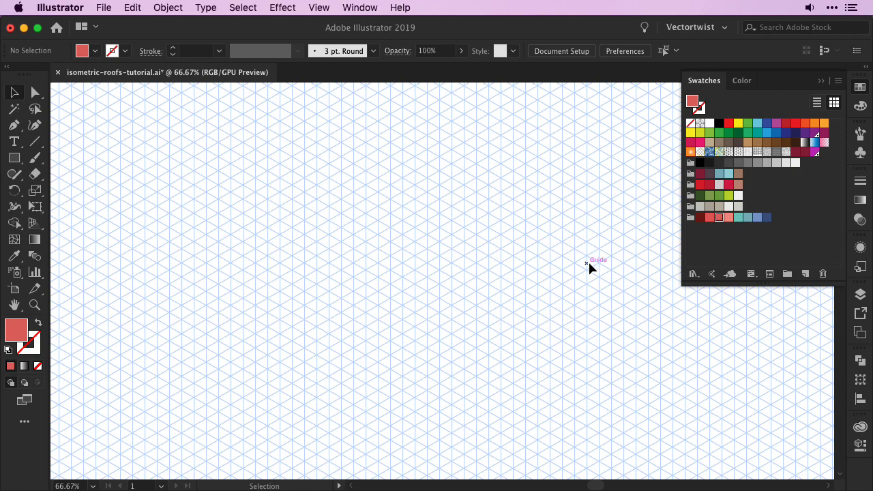
- Draw the light blue left wall face as a closed four-corner isometric shape
click(318, 10)
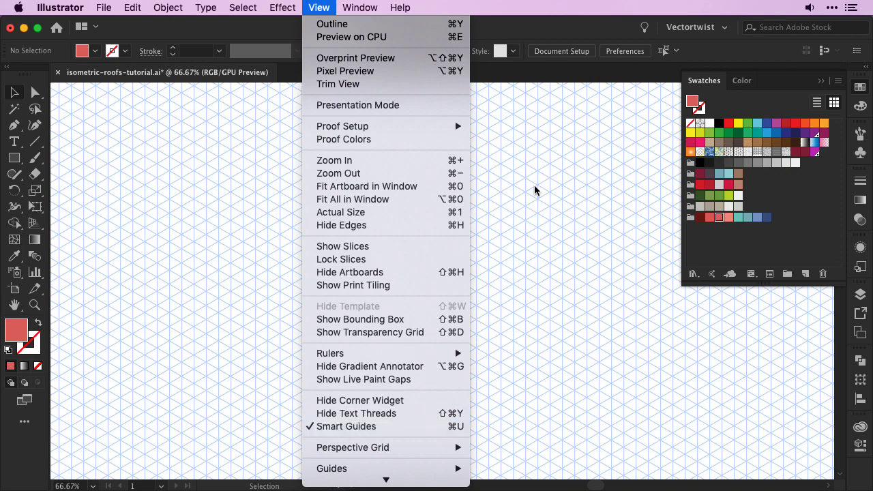
click(575, 28)
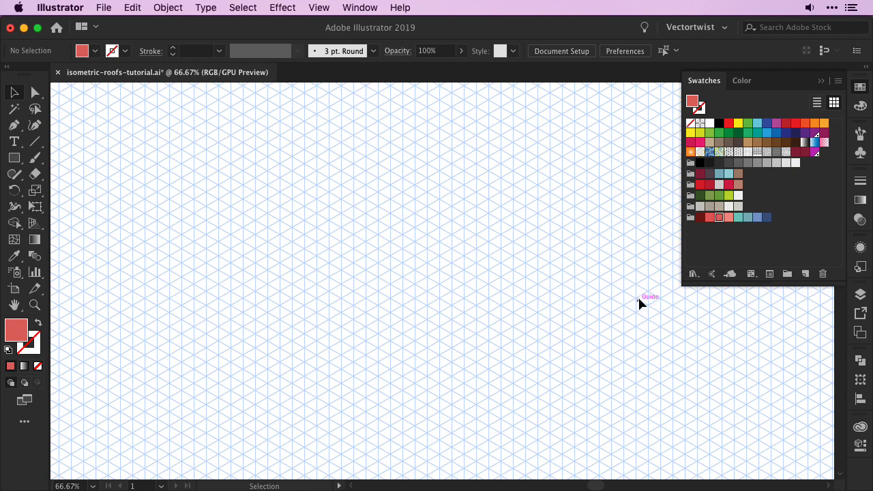
click(757, 218)
key(p)
click(219, 229)
click(217, 355)
click(354, 434)
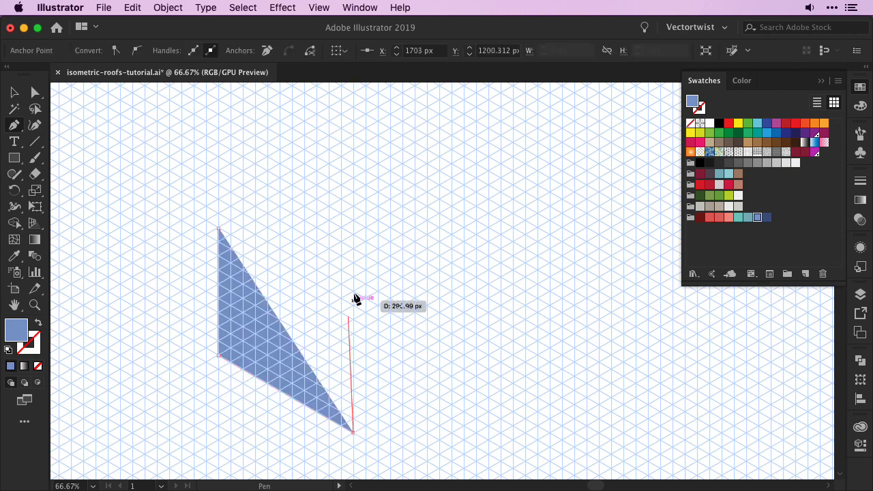
click(354, 305)
click(218, 231)
super+click(242, 223)
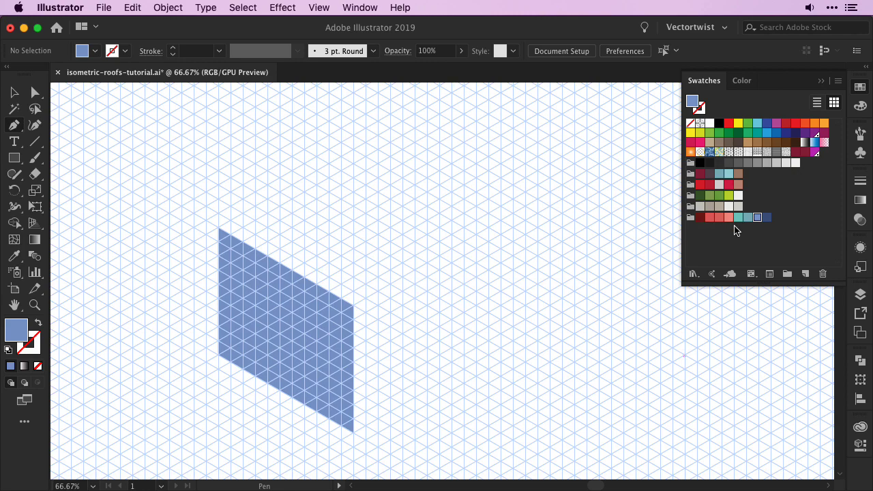
- Draw the darker blue right wall face sharing the left wall's inner edge
click(767, 217)
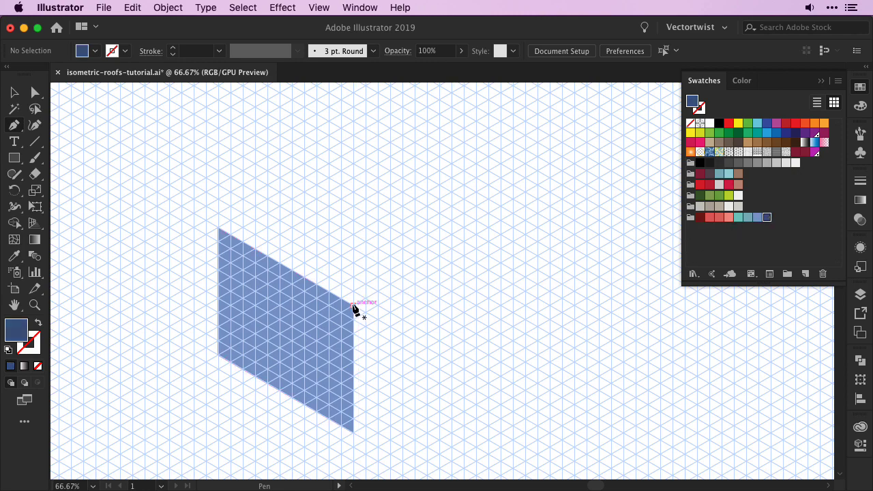
click(353, 305)
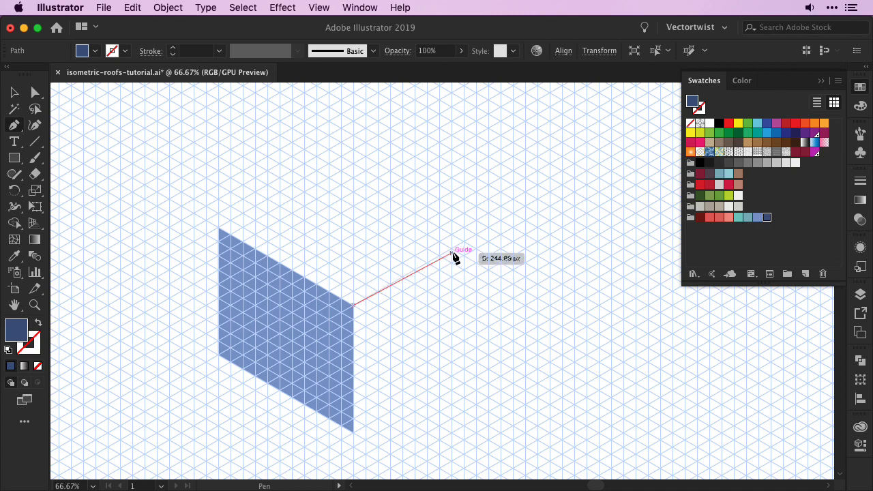
click(451, 250)
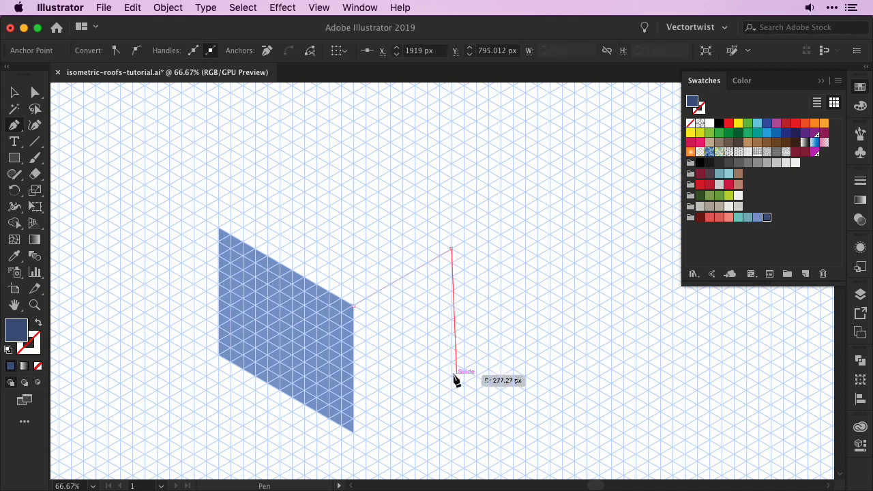
click(451, 376)
click(353, 433)
click(354, 305)
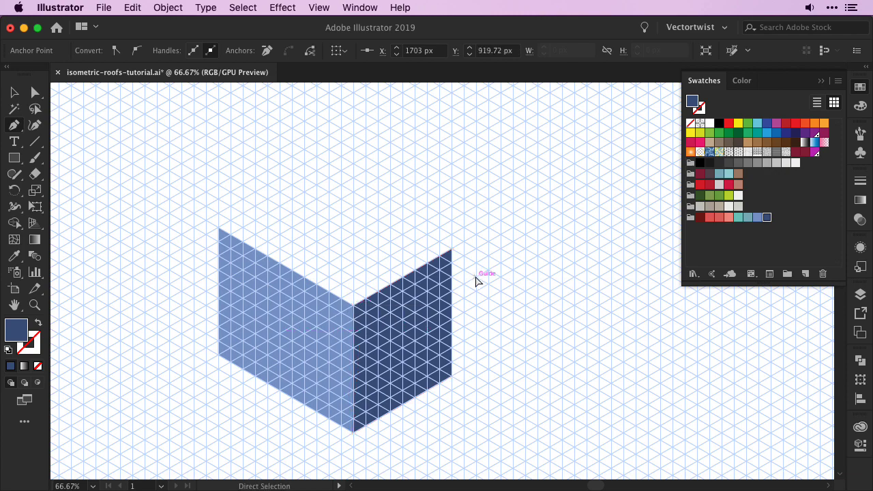
ctrl+click(468, 285)
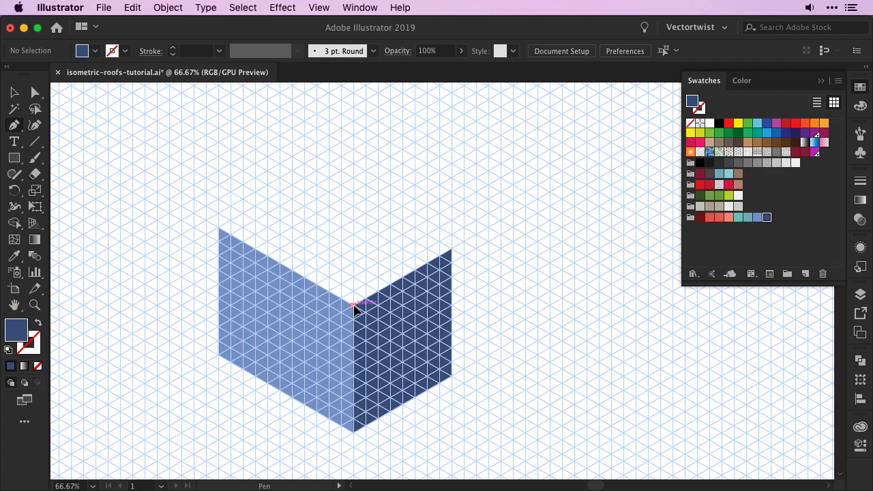
- Draw a taller dark shape over the right wall, rising above the left wall
click(354, 306)
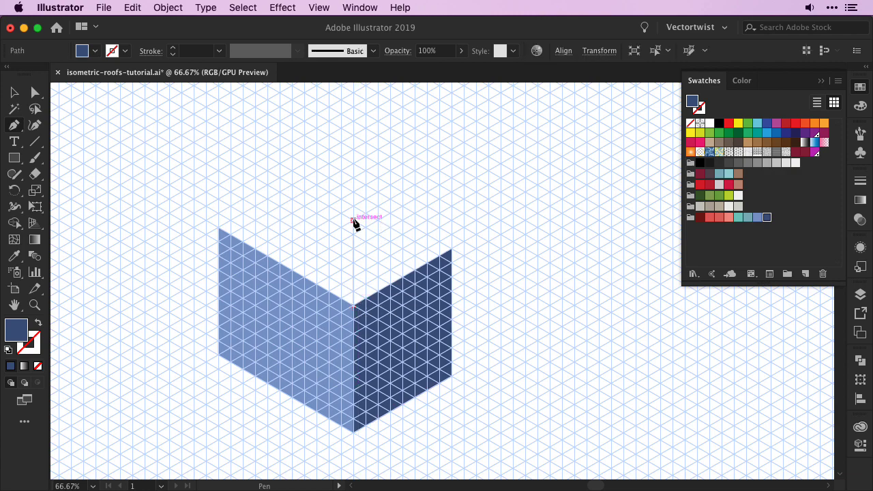
click(354, 221)
click(451, 164)
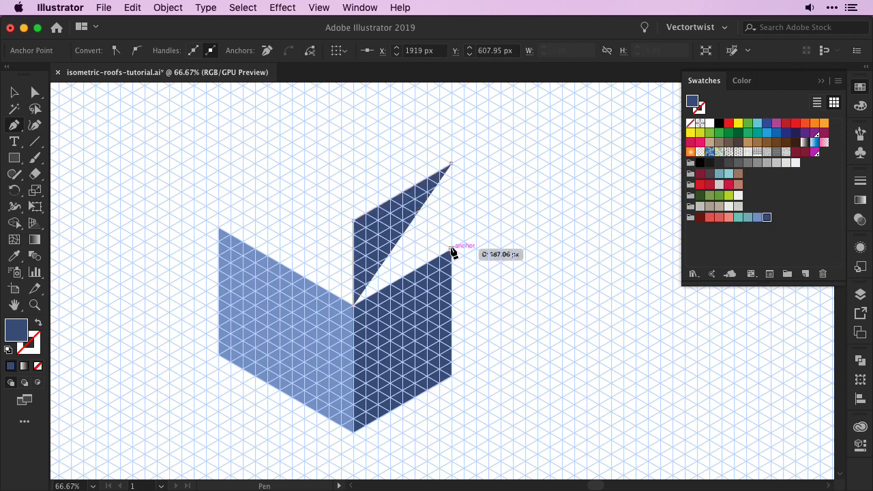
click(452, 251)
click(354, 306)
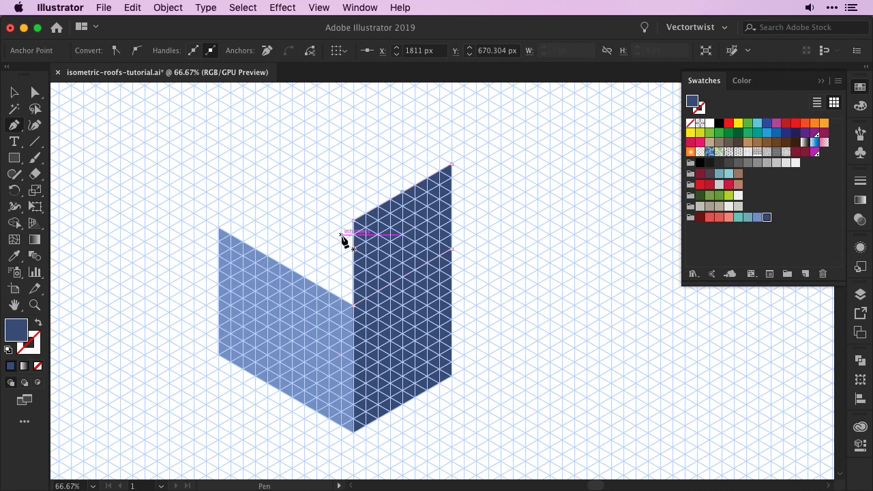
- Delete the shape's top corners to form a pointed peak, then adjust the peak point
click(354, 220)
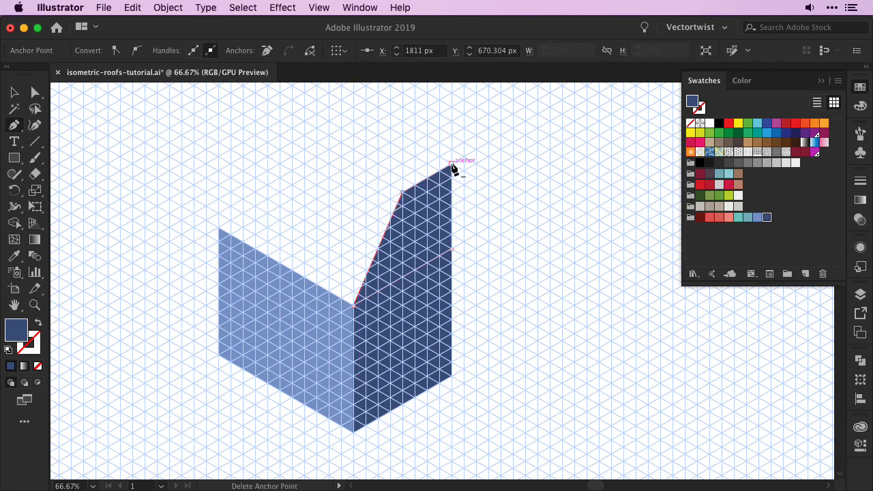
click(452, 165)
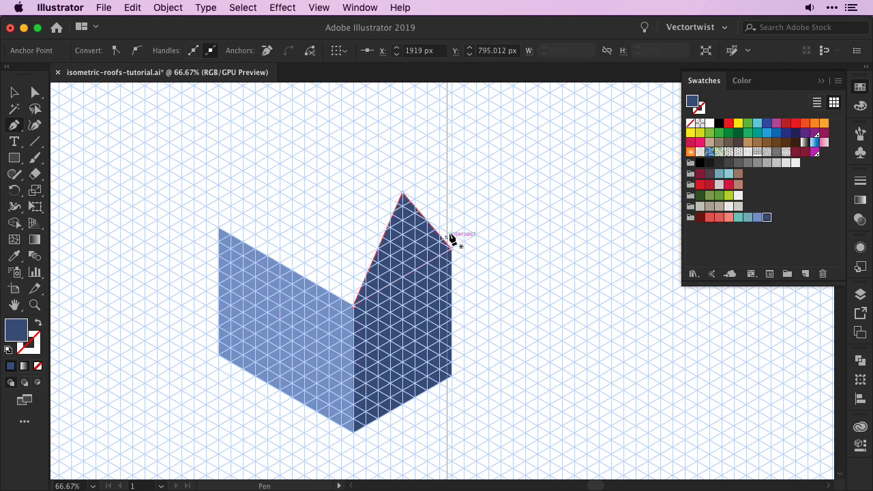
key(a)
click(461, 213)
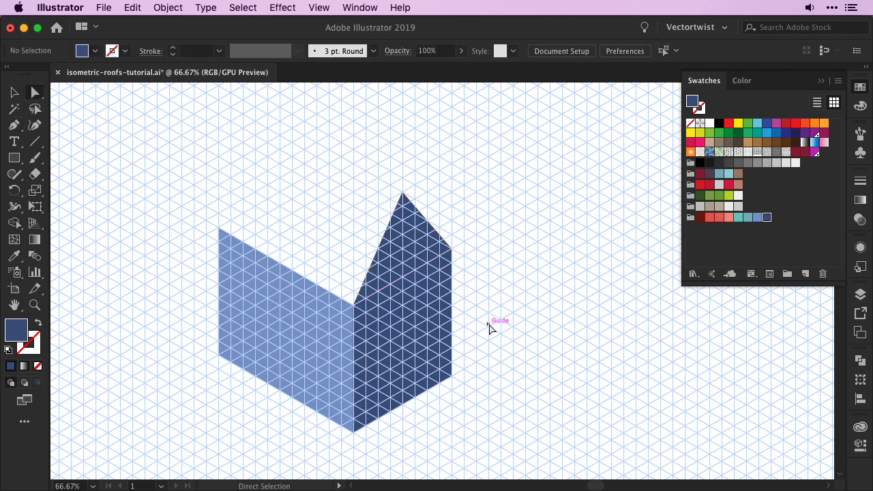
click(402, 194)
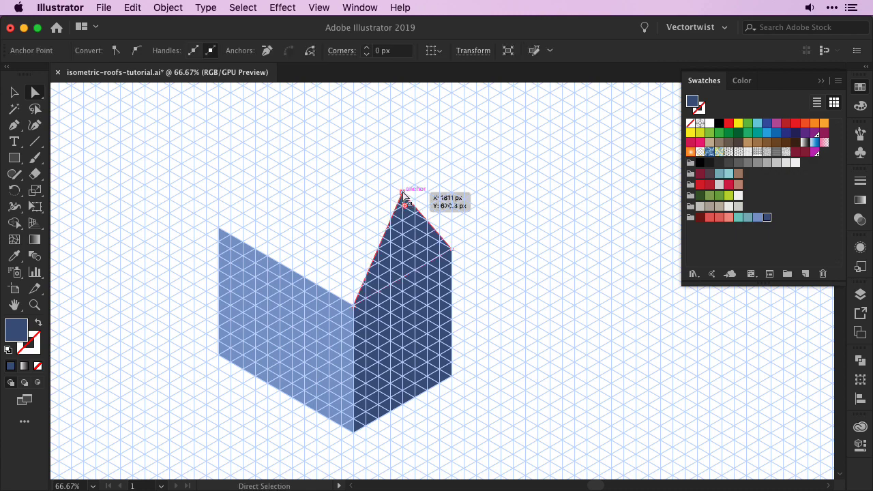
drag(404, 196, 402, 193)
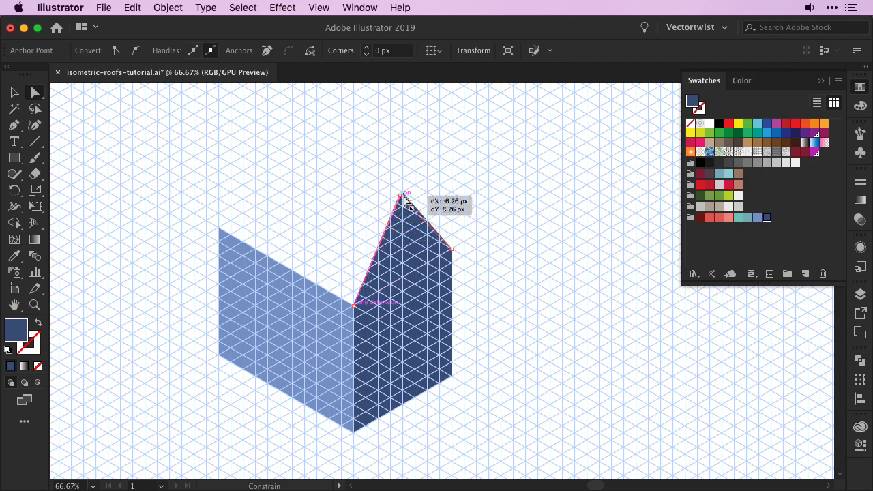
click(414, 193)
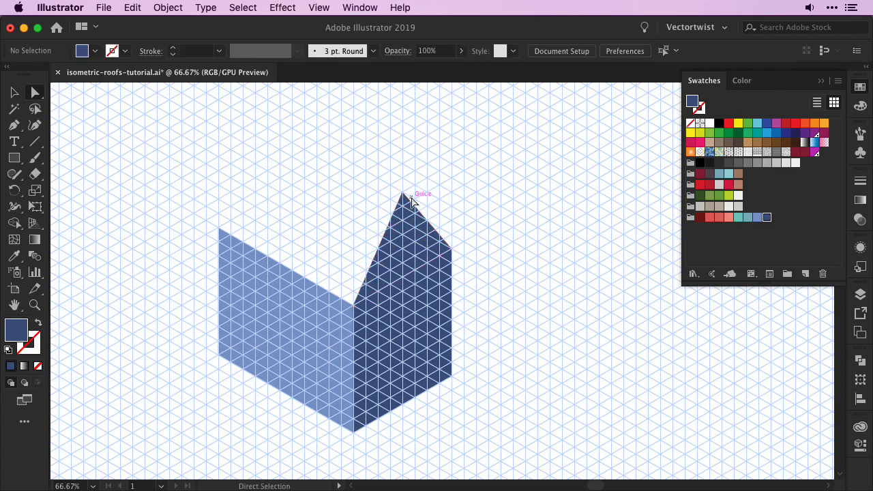
- Draw a roof-edge line from gable peak to inner corner and copy it to the left wall's top
key(p)
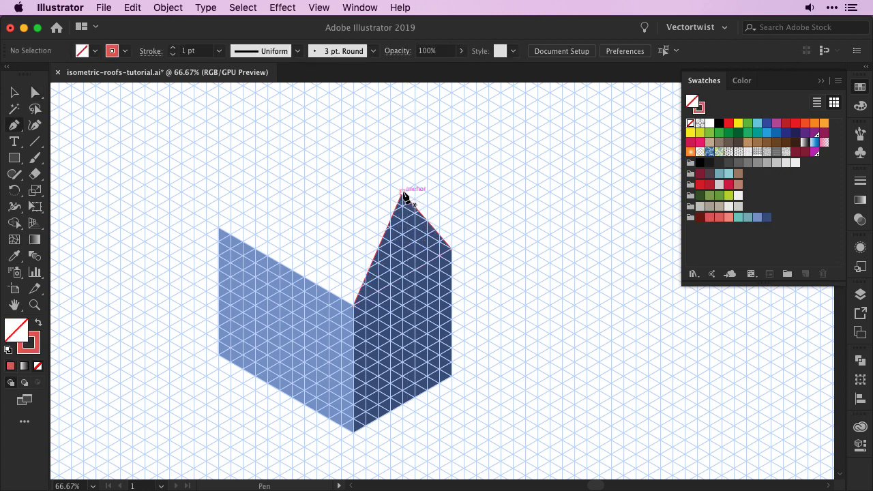
click(401, 197)
click(354, 305)
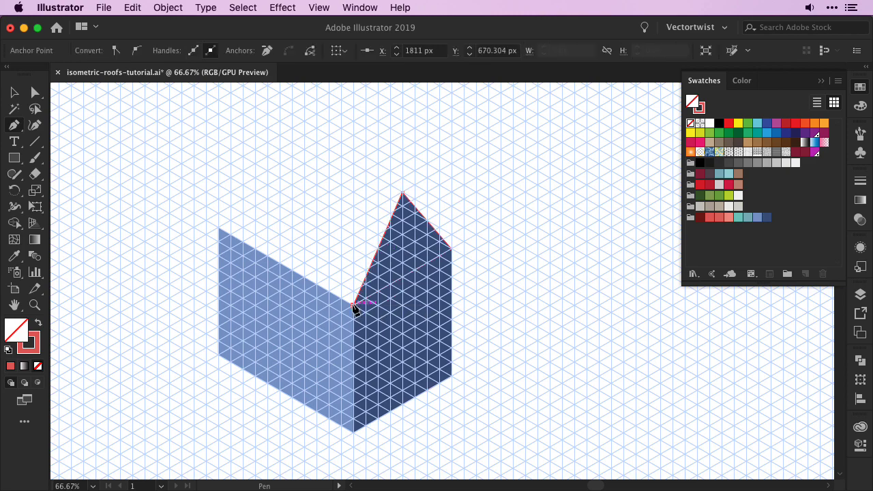
key(v)
click(367, 275)
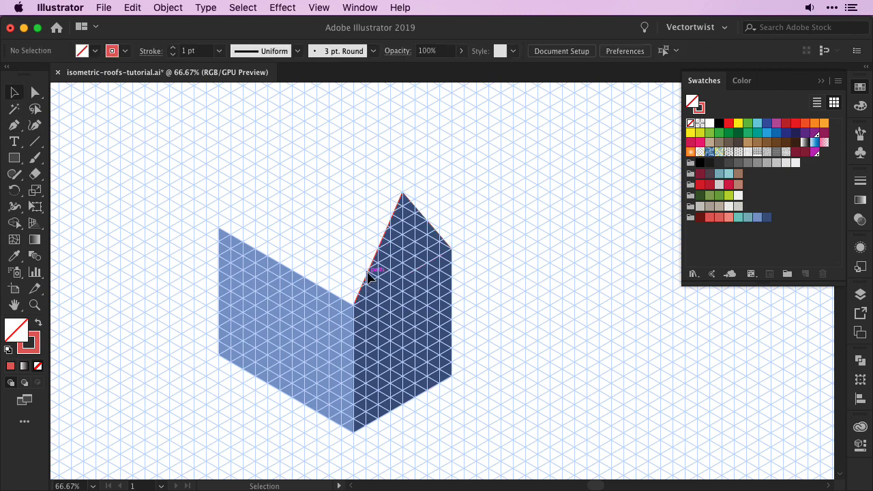
drag(369, 274, 237, 198)
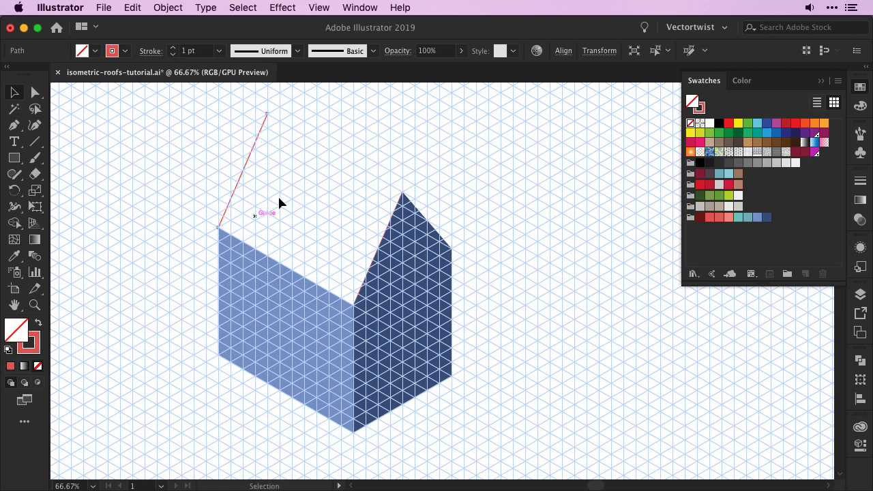
- Join the two edges into a closed roof outline filled solid red
key(p)
click(266, 114)
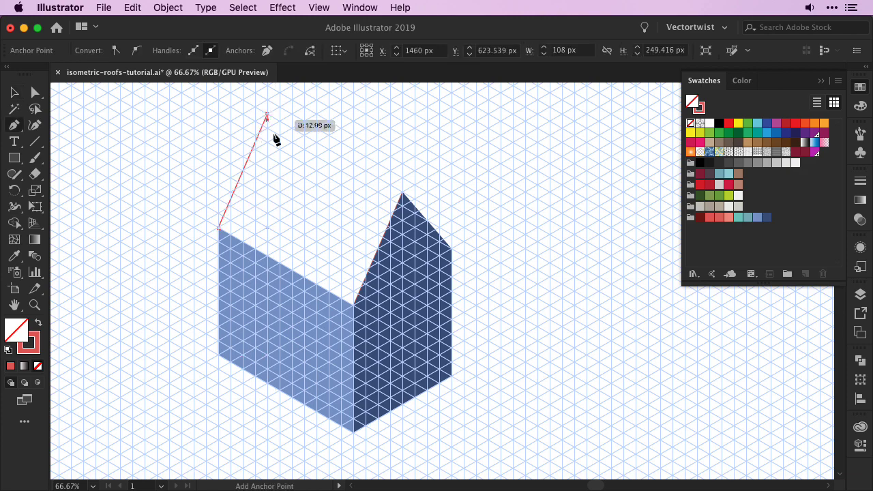
click(403, 195)
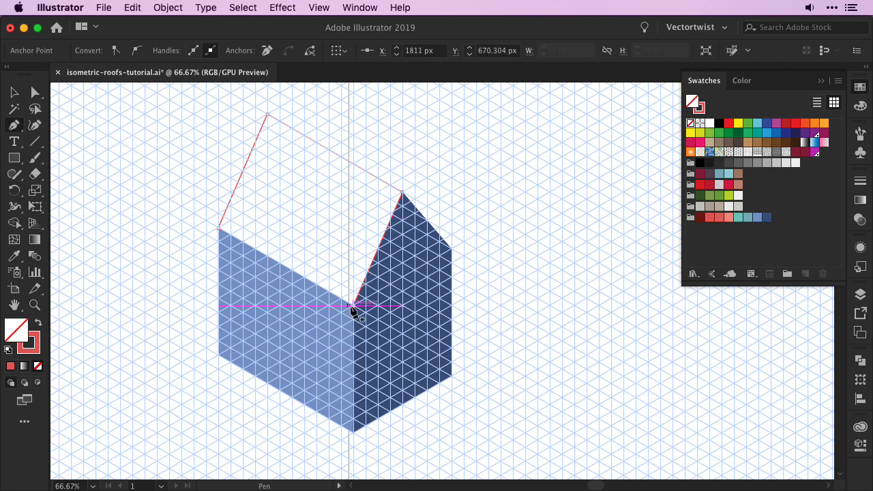
click(353, 305)
click(219, 228)
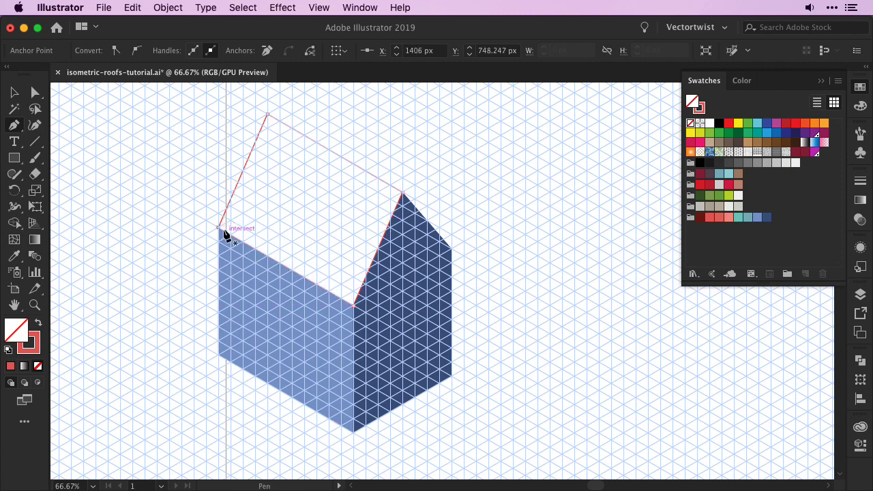
key(shift+x)
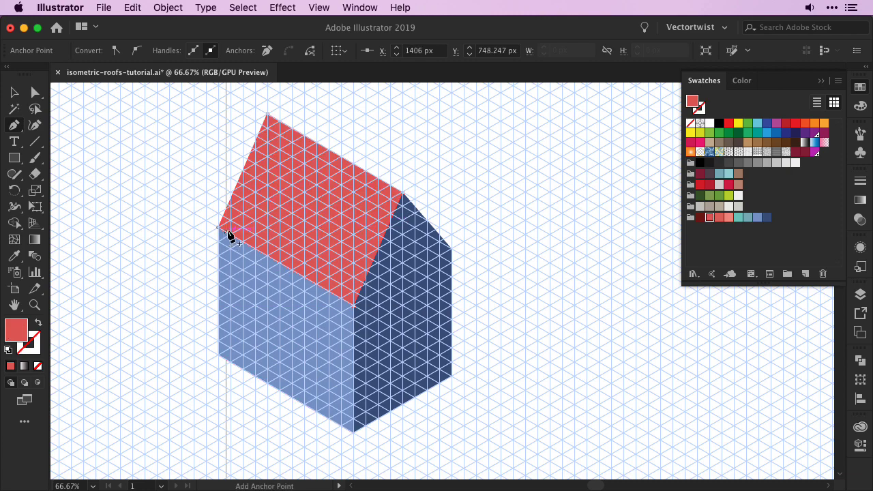
- Enlarge and tilt the red roof with Free Transform so it overhangs the walls
key(v)
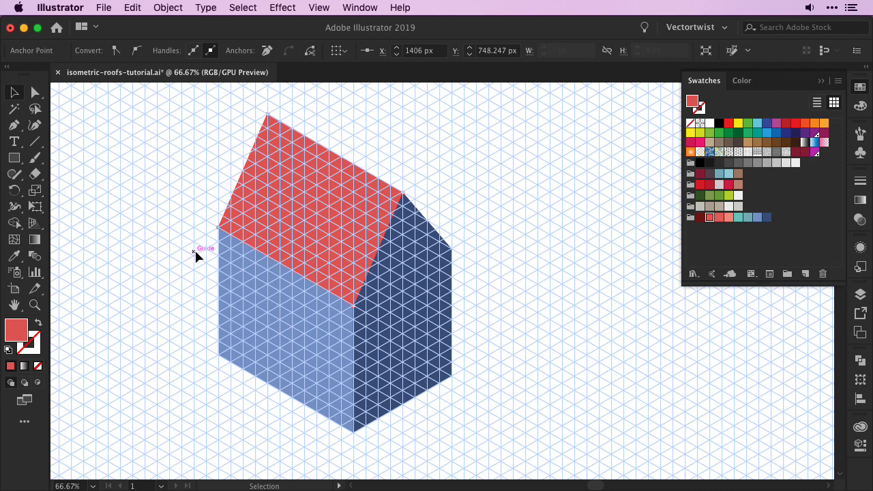
click(365, 237)
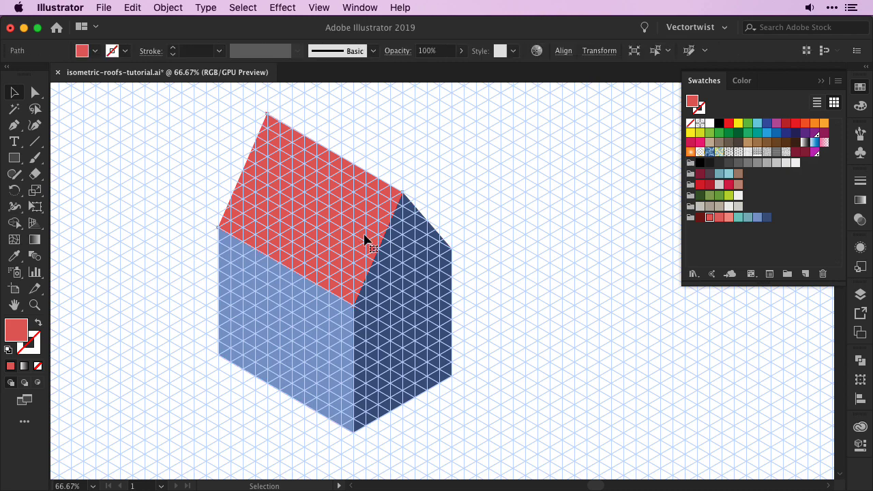
key(e)
drag(402, 305, 415, 318)
- Draw a dark red strip from the wall corner along the roof's upper edge to the apex
key(v)
click(480, 186)
key(p)
key(ctrl+1)
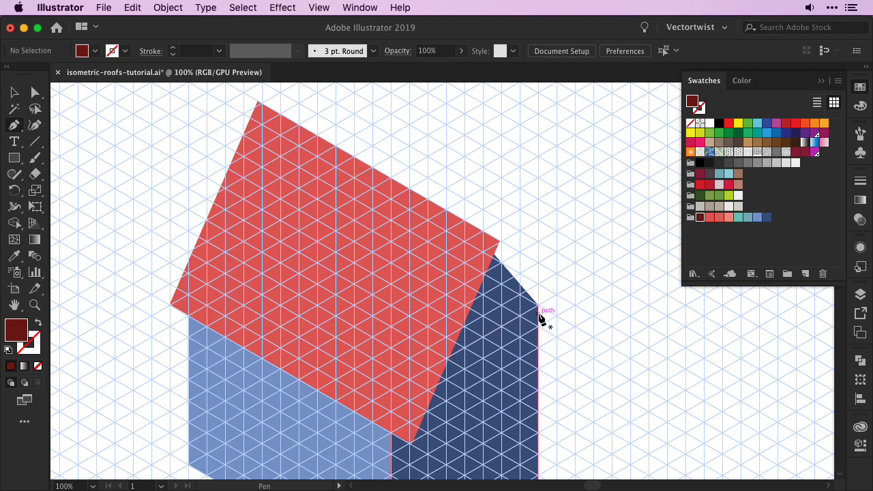
click(538, 312)
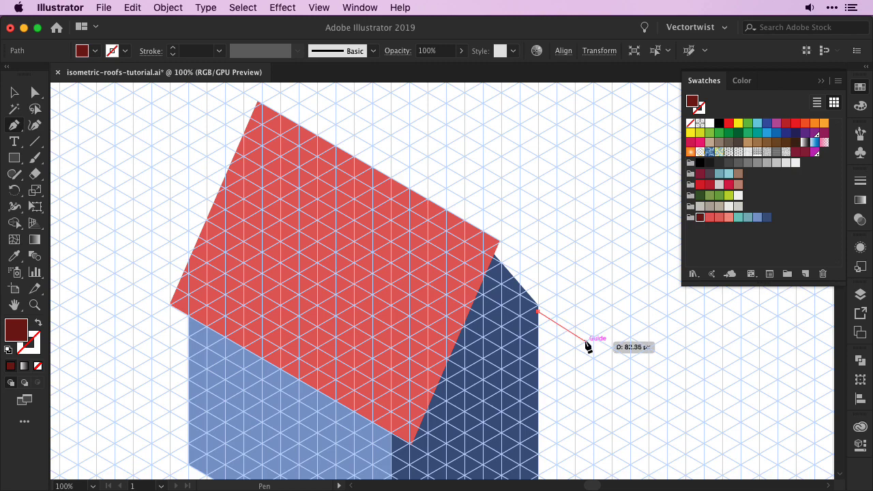
click(585, 341)
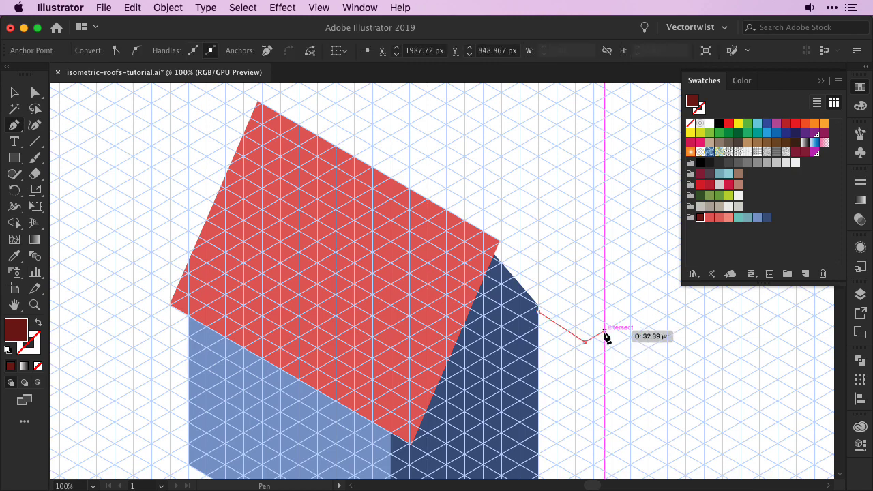
click(500, 241)
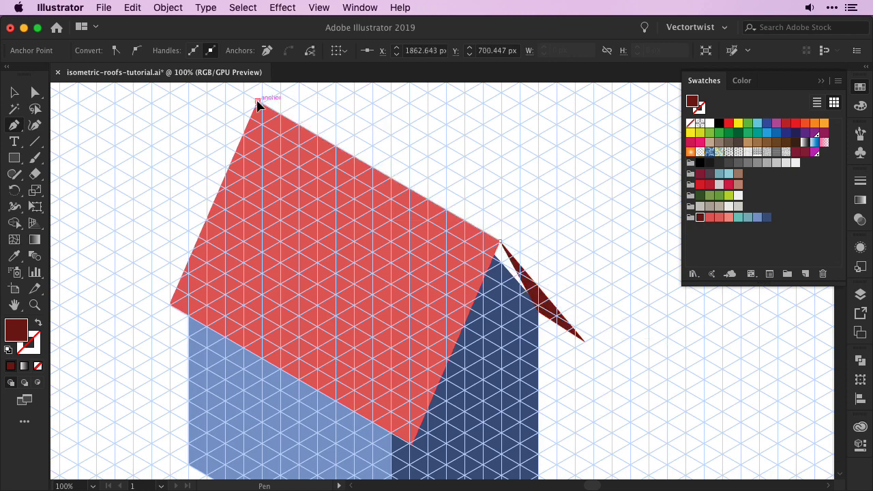
click(258, 103)
click(251, 117)
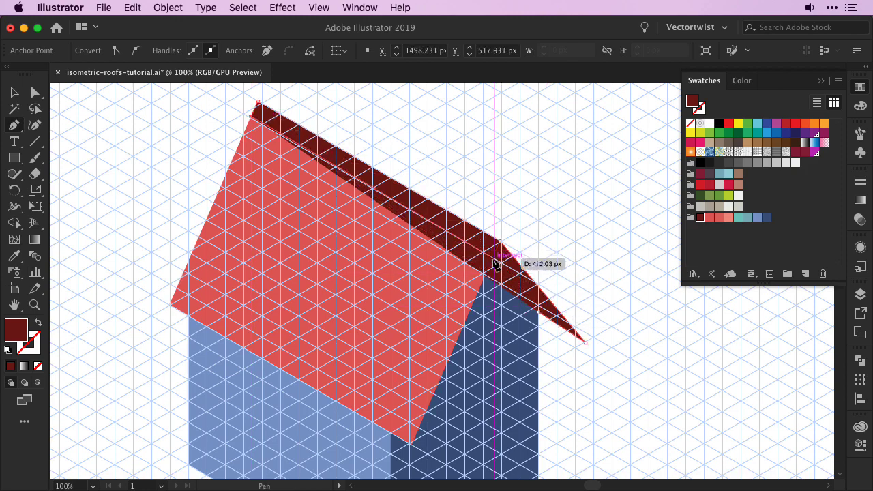
click(495, 255)
click(538, 311)
- Send the dark strip backward behind the red roof panel
click(167, 7)
mouse_move(179, 37)
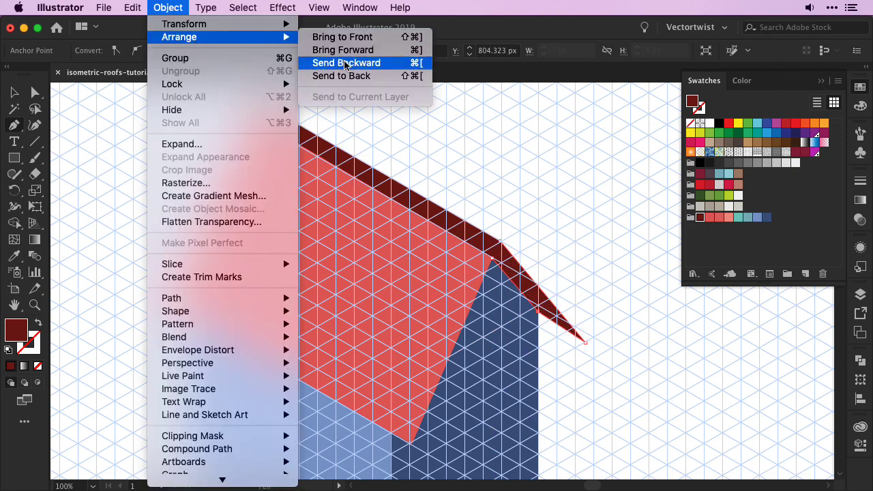
click(350, 80)
key(v)
click(575, 259)
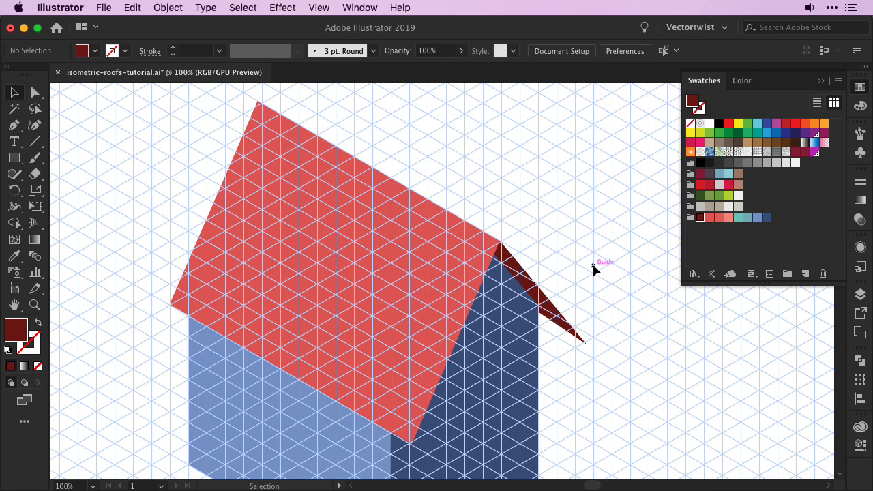
- Draw an outline path along the roof's right edge, from its right corner to bottom corner
key(ctrl+plus)
mouse_move(598, 299)
mouse_down()
mouse_move(580, 283)
mouse_move(616, 200)
mouse_up()
key(shift+x)
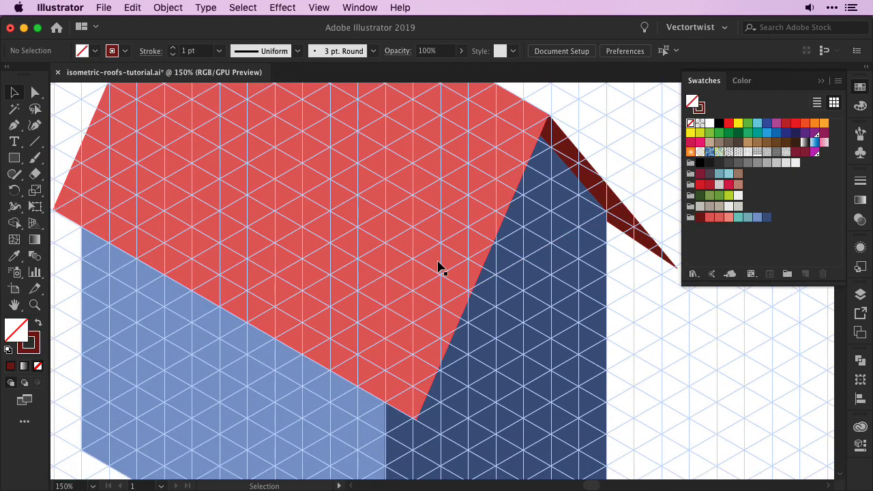
key(p)
click(549, 117)
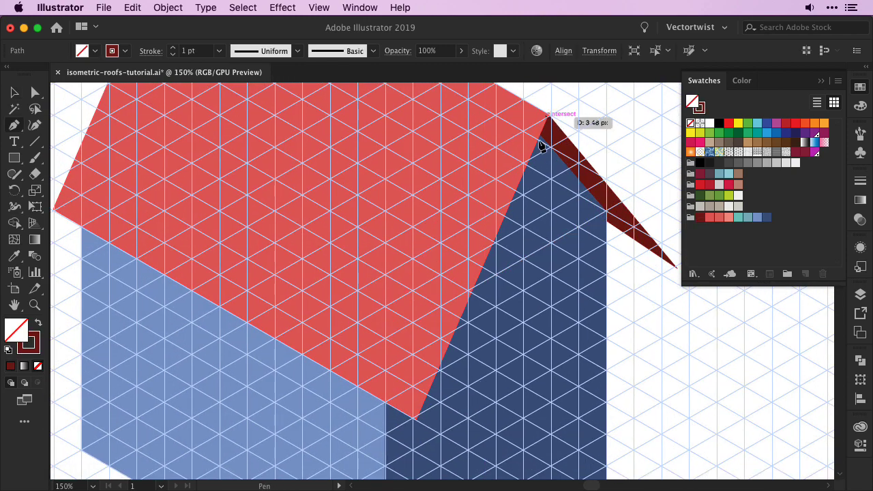
click(416, 418)
key(v)
mouse_move(424, 406)
mouse_down()
mouse_move(423, 394)
mouse_move(417, 415)
mouse_up()
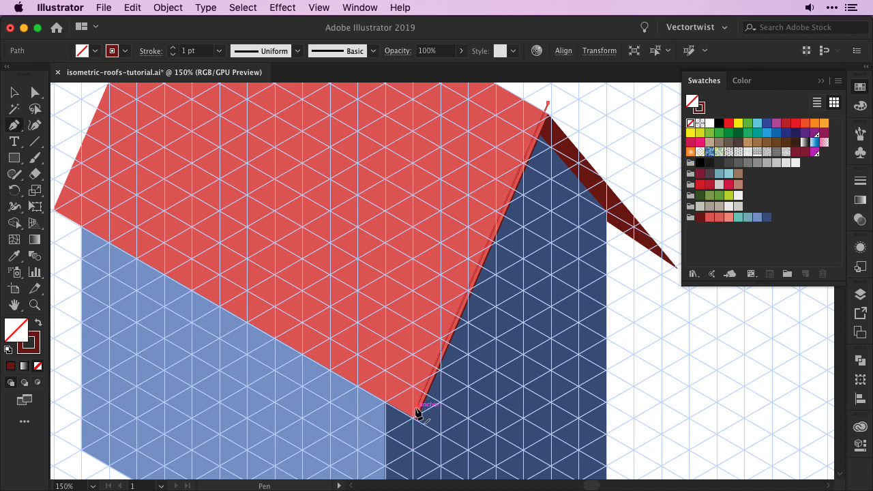
- Close it into a thin dark red sliver and shift it slightly up-left onto the roof
key(p)
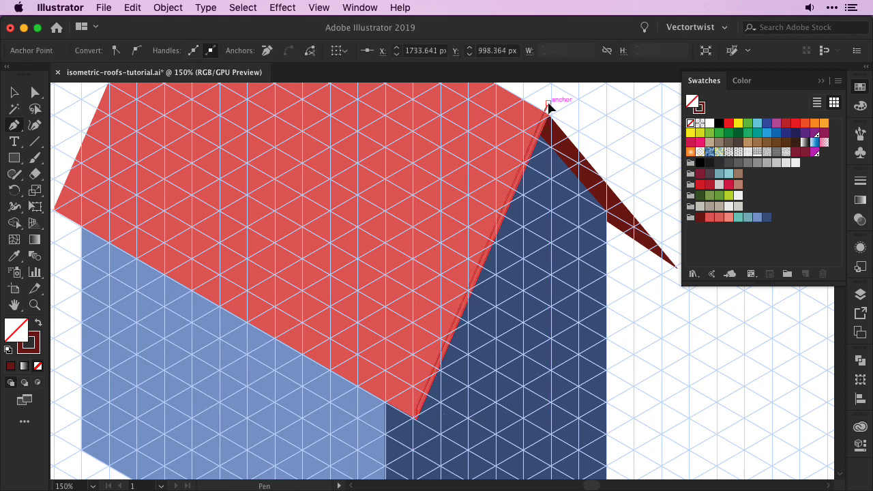
click(549, 112)
key(shift+x)
key(v)
click(571, 121)
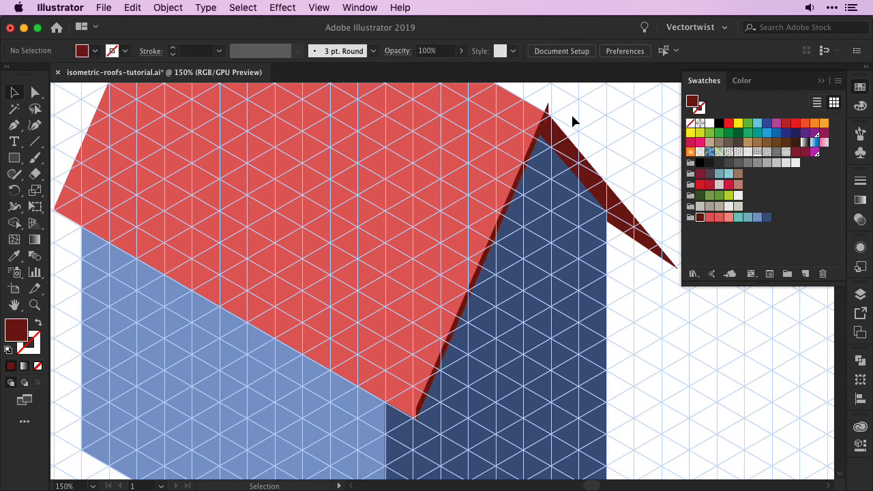
drag(527, 158, 520, 152)
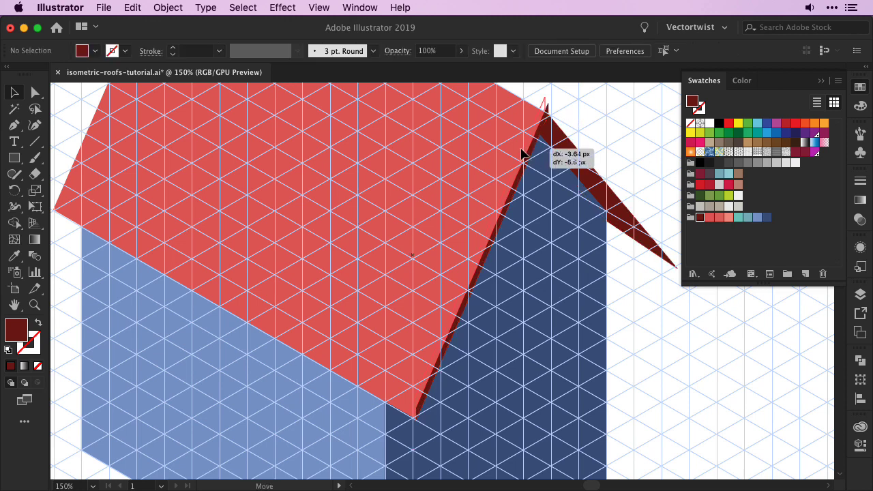
click(575, 110)
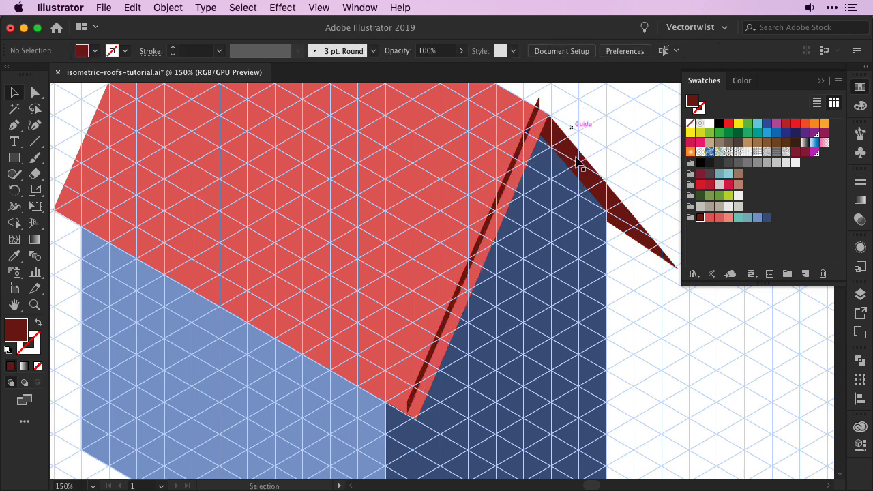
drag(583, 194, 575, 236)
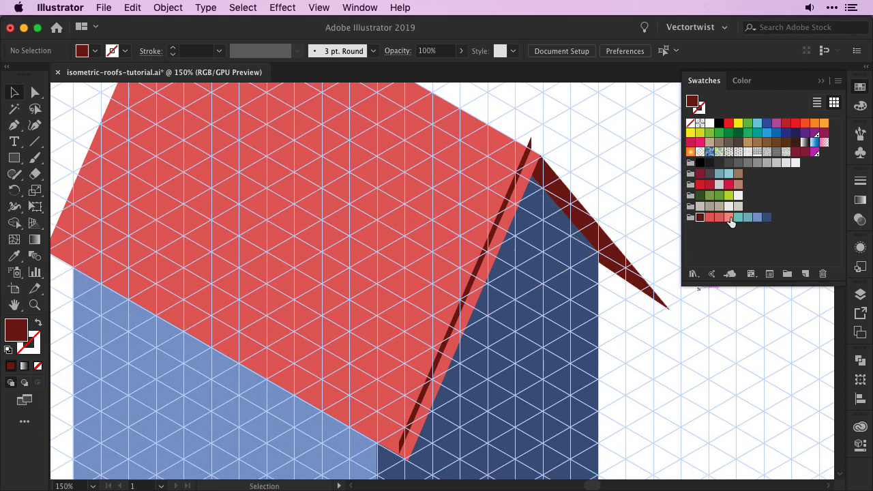
- Draw a salmon highlight strip alongside the dark stripe, tip to tip
click(728, 217)
key(p)
click(531, 137)
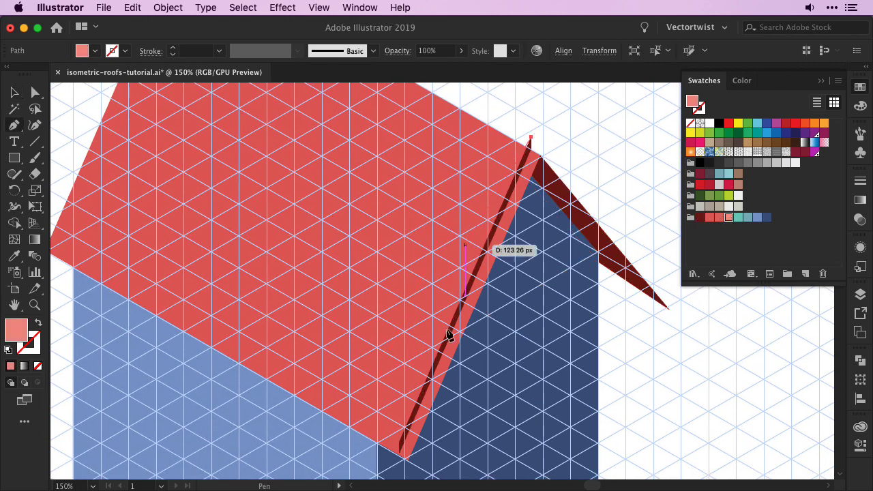
click(400, 442)
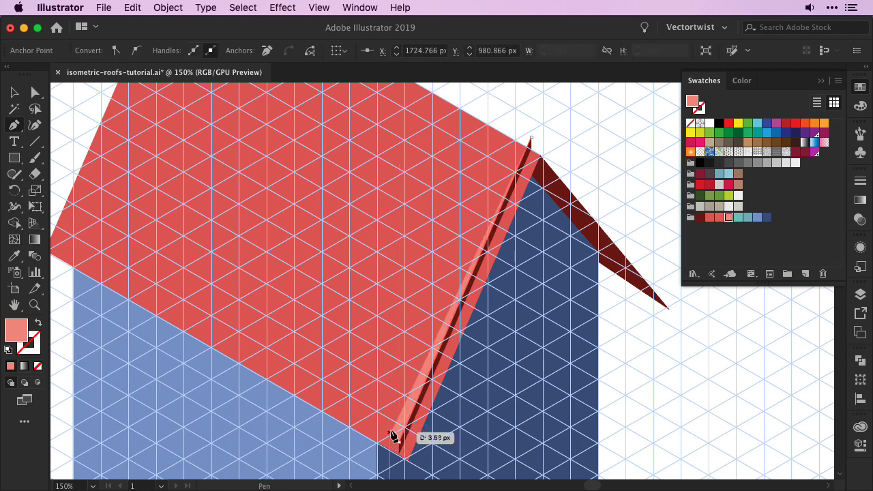
click(400, 452)
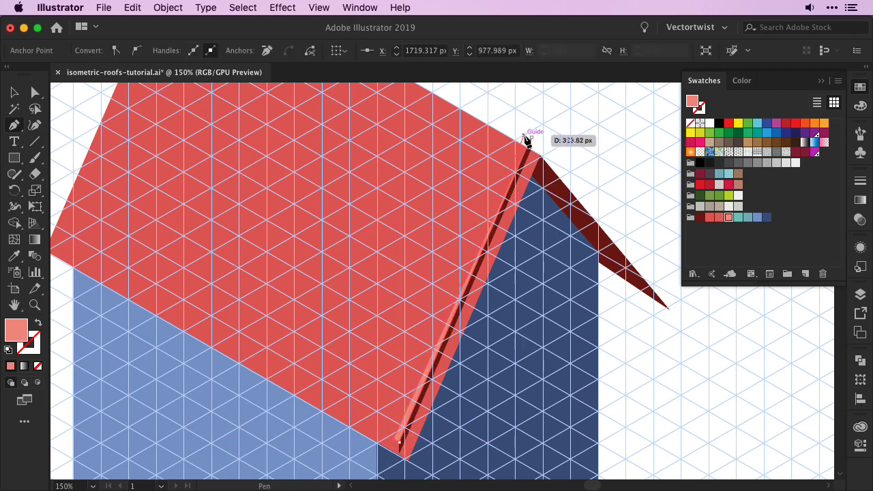
click(527, 140)
key(a)
- Add a darker red shaded facet at the stripe's lower tip
click(719, 217)
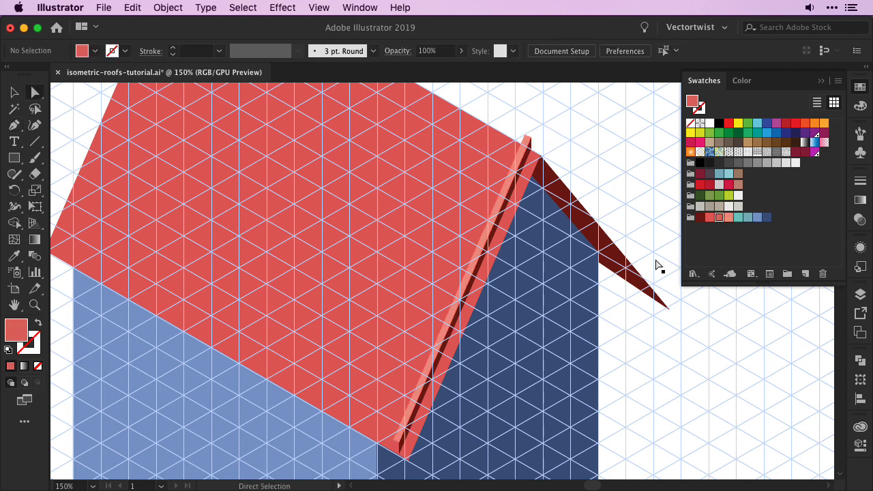
drag(348, 416, 461, 476)
key(p)
click(374, 305)
click(374, 225)
click(413, 326)
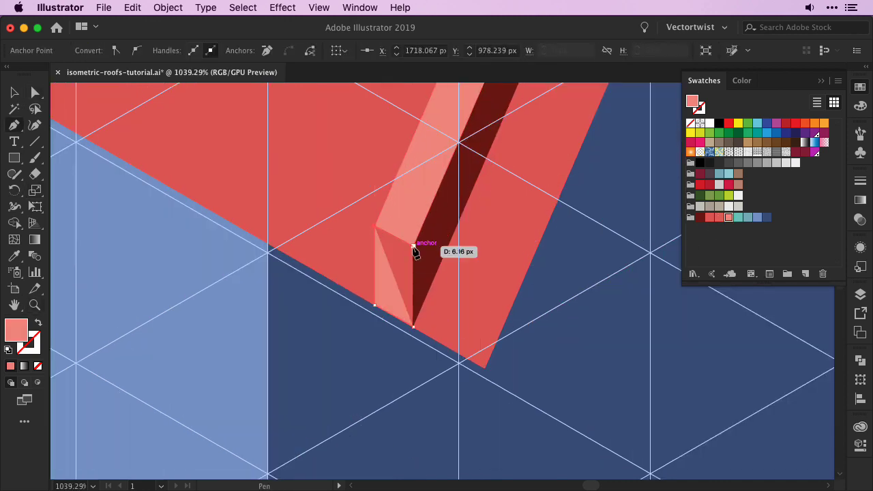
click(412, 246)
click(710, 217)
key(v)
click(629, 339)
key(super+minus)
key(super+minus)
key(super+minus)
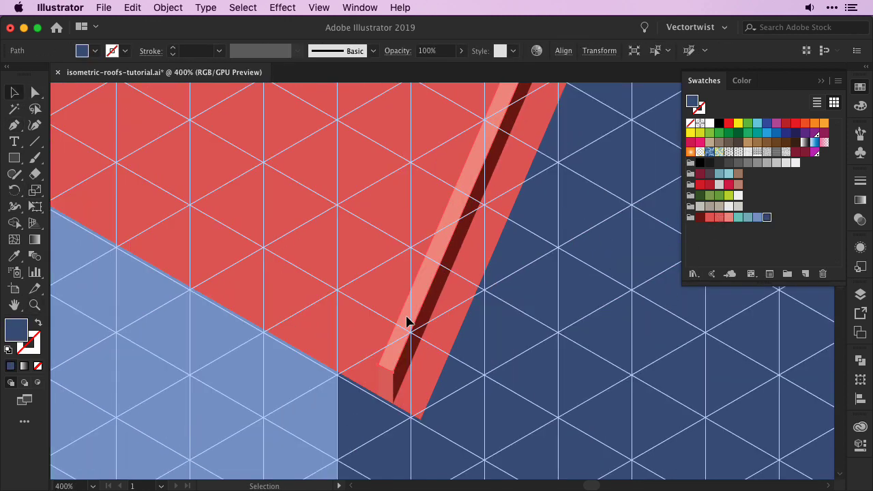
- Group the dark stripe, salmon highlight and tip facet into one ridge
click(388, 381)
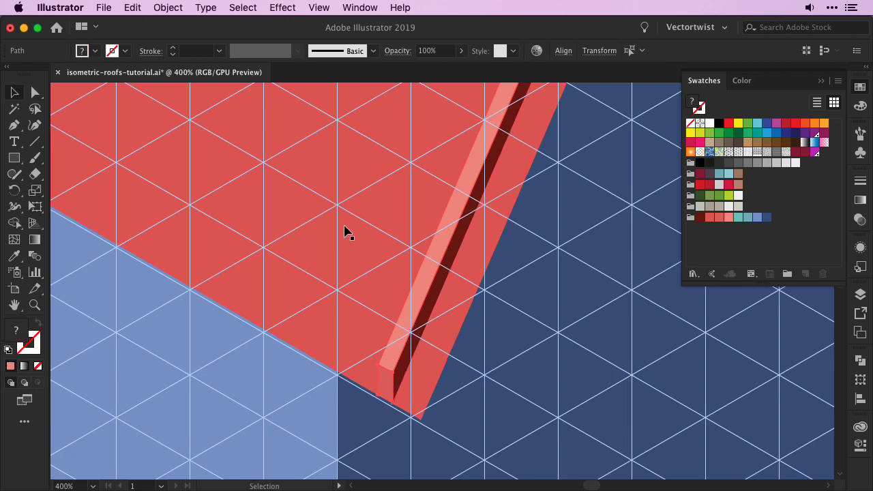
click(168, 8)
click(176, 57)
key(super+minus)
key(super+minus)
key(super+minus)
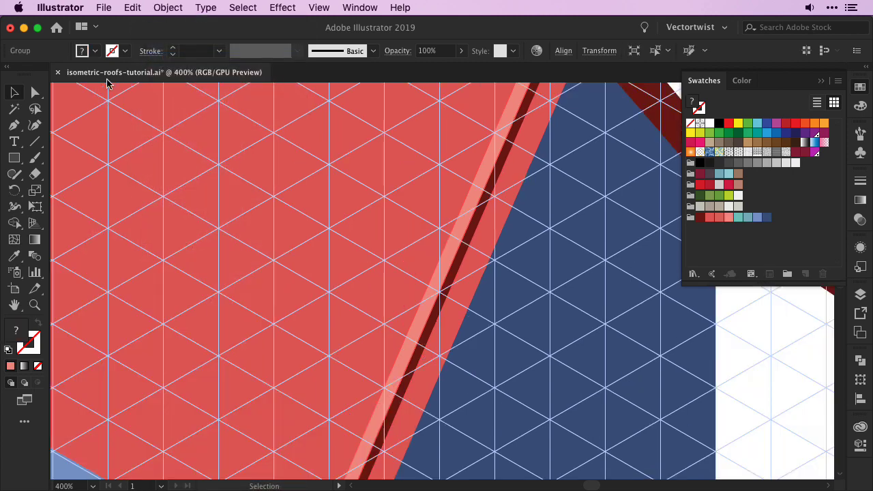
- Copy the ridge group to the roof's upper-left end and blend the two ridges
drag(557, 377, 238, 195)
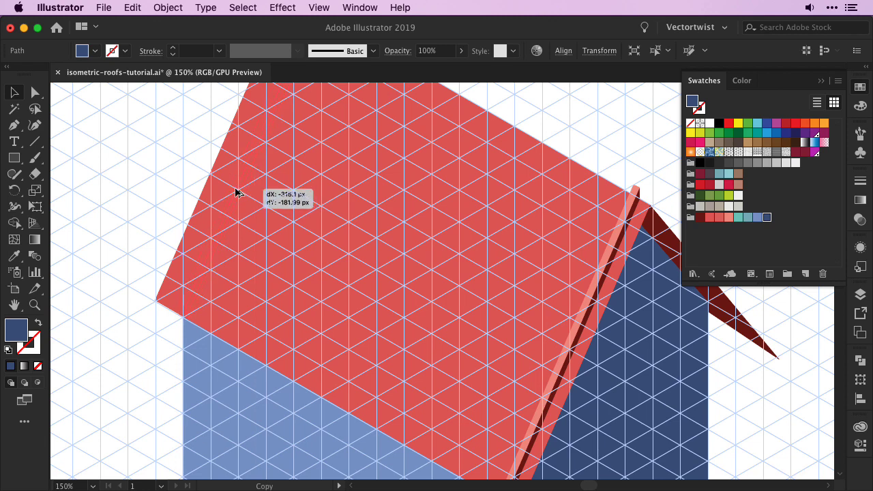
drag(237, 195, 230, 189)
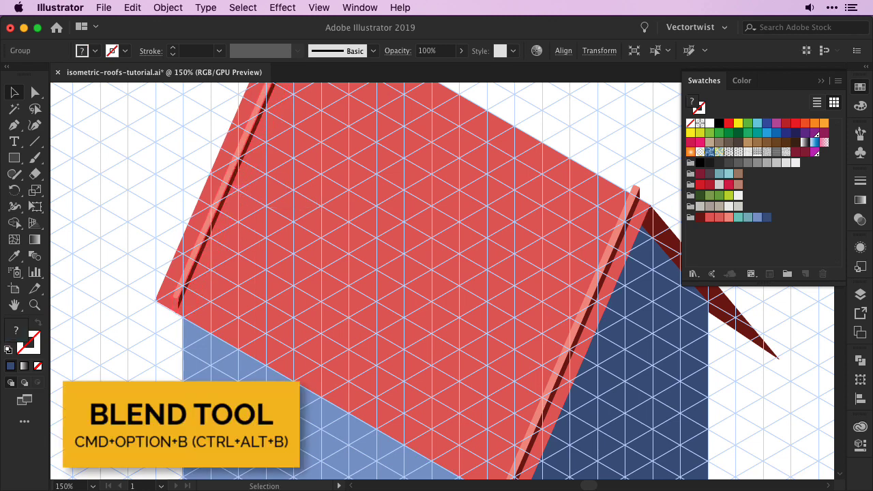
shift+click(565, 366)
key(super+alt+b)
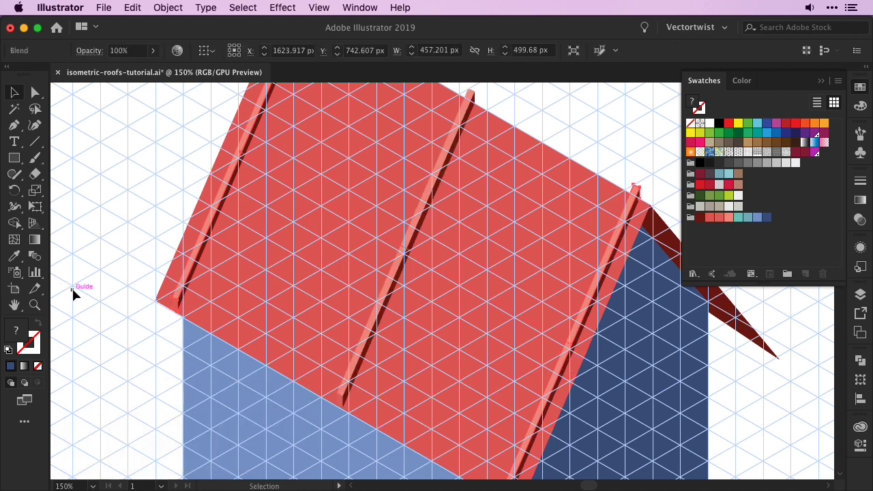
- Set the blend to Specified Steps, raising the count until the seams span the roof
click(36, 258)
double_click(36, 258)
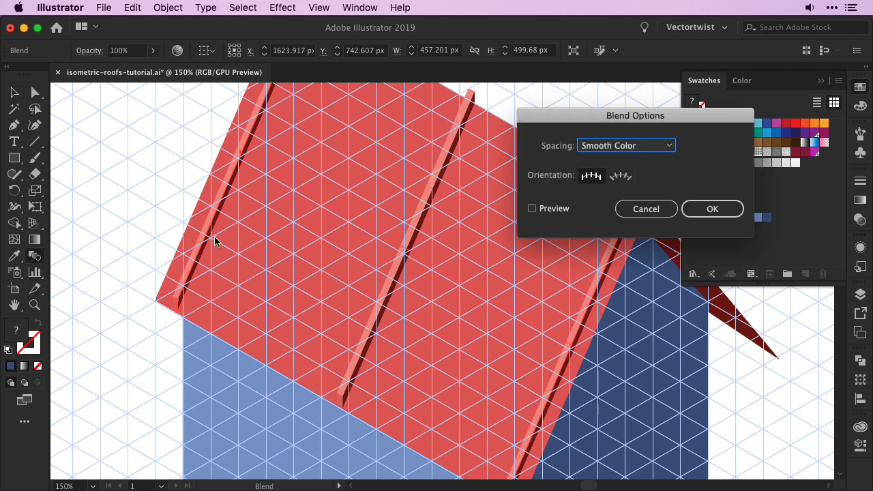
click(638, 150)
click(637, 176)
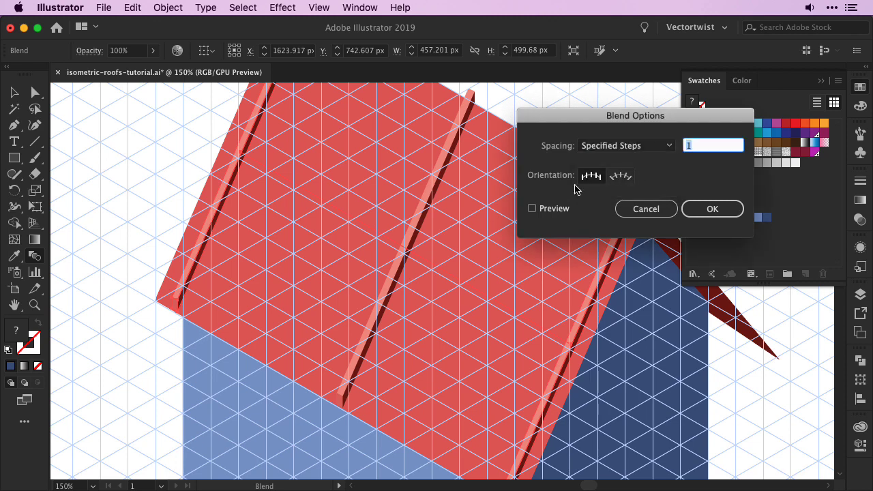
click(533, 209)
click(699, 147)
key(Up)
key(Up)
key(Up)
key(Up)
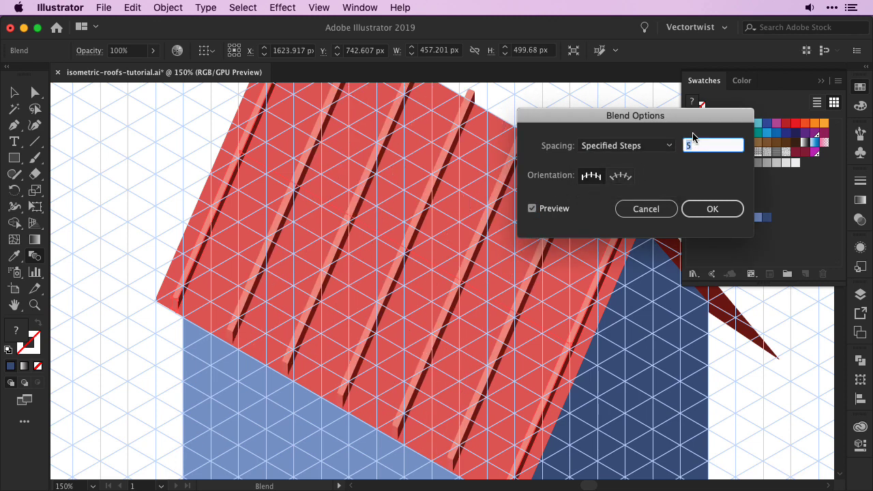
click(712, 211)
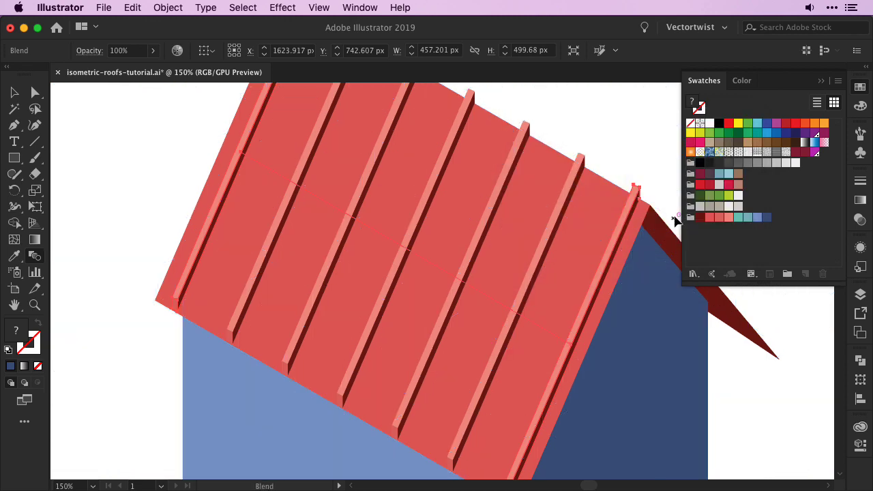
- Trace a line along the gable edge from the dark piece's tip to the ridge corner
key(ctrl+minus)
key(ctrl+minus)
drag(556, 306, 441, 277)
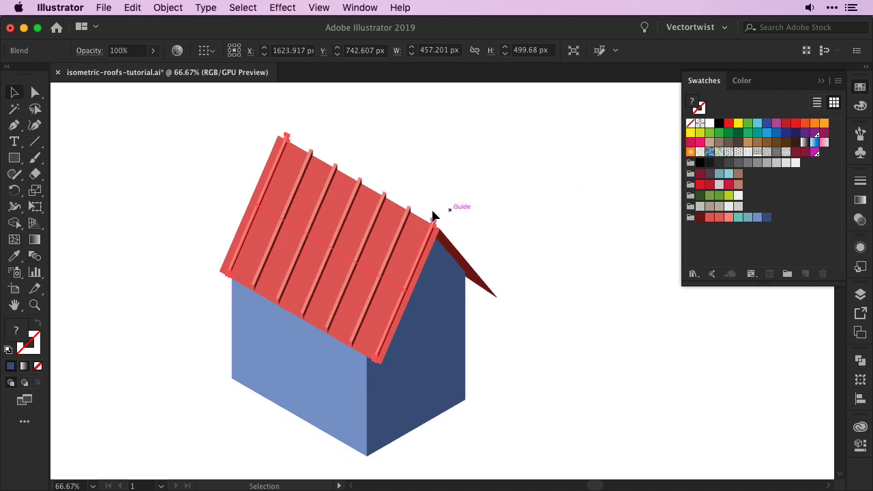
click(437, 206)
drag(420, 198, 482, 258)
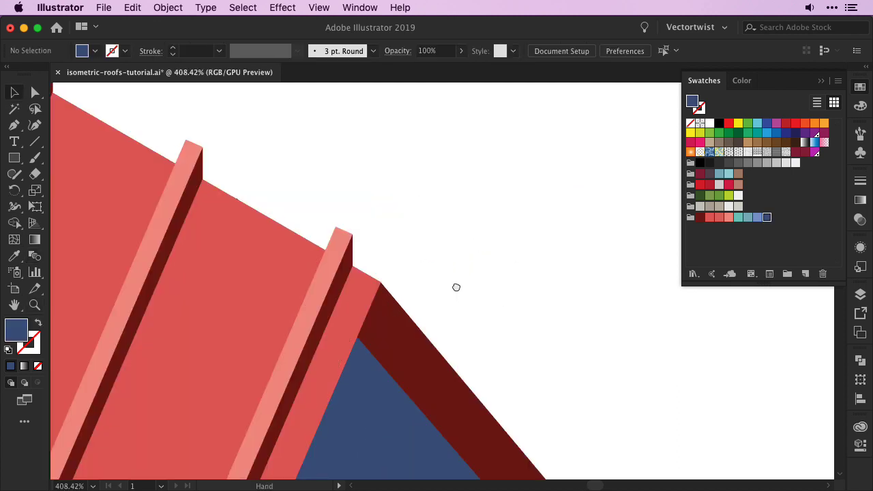
drag(526, 274, 517, 267)
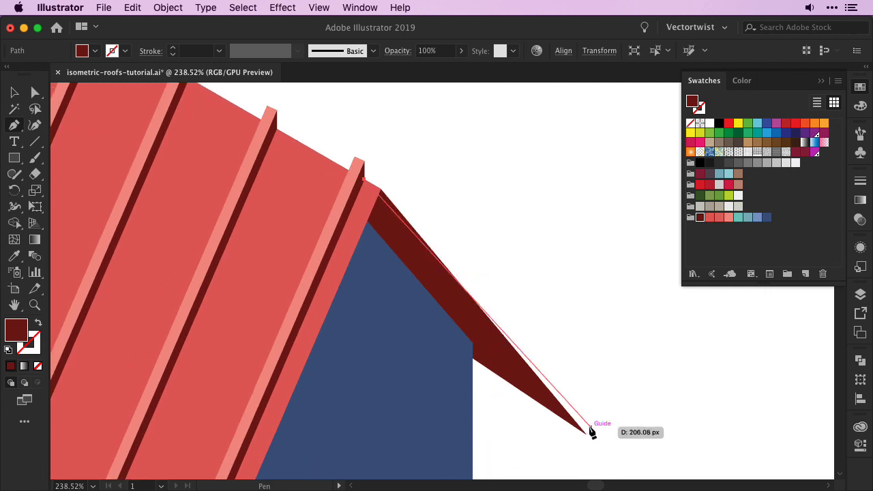
click(587, 429)
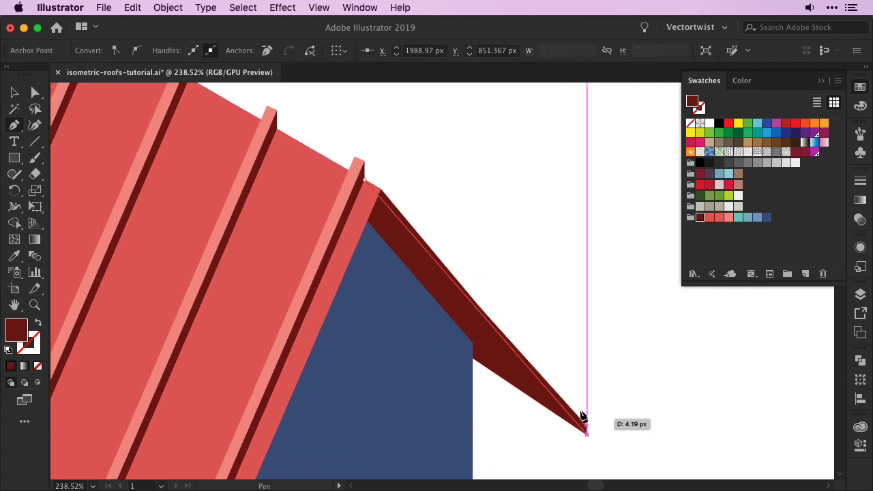
click(365, 168)
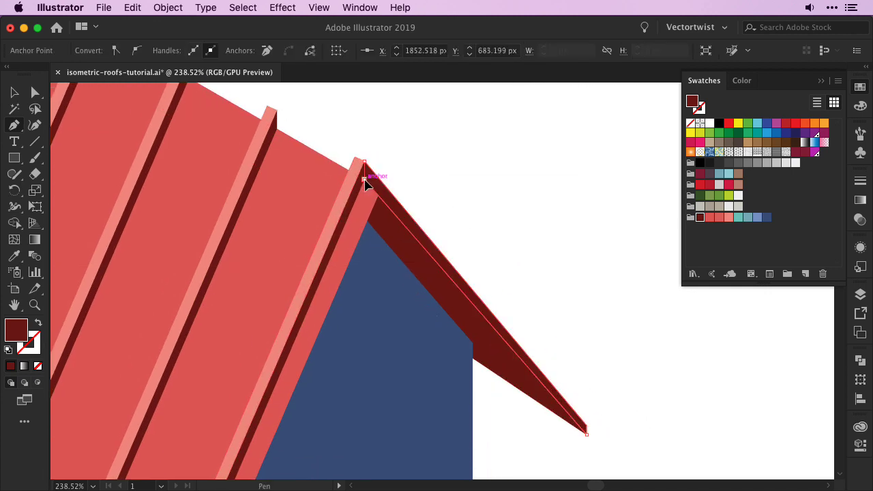
key(v)
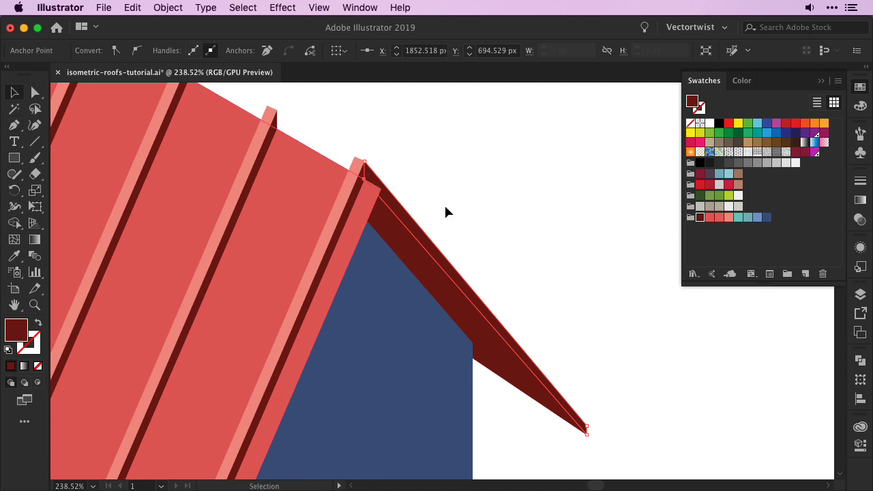
click(549, 266)
- Copy the dark gable piece to the opposite ridge end and blend the two pieces
drag(487, 242, 739, 414)
drag(670, 406, 141, 102)
drag(192, 108, 246, 173)
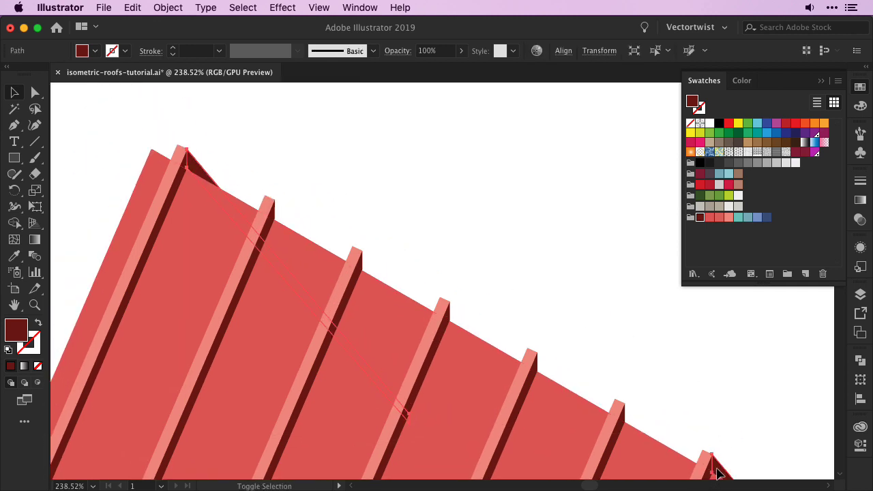
key(ctrl+alt+b)
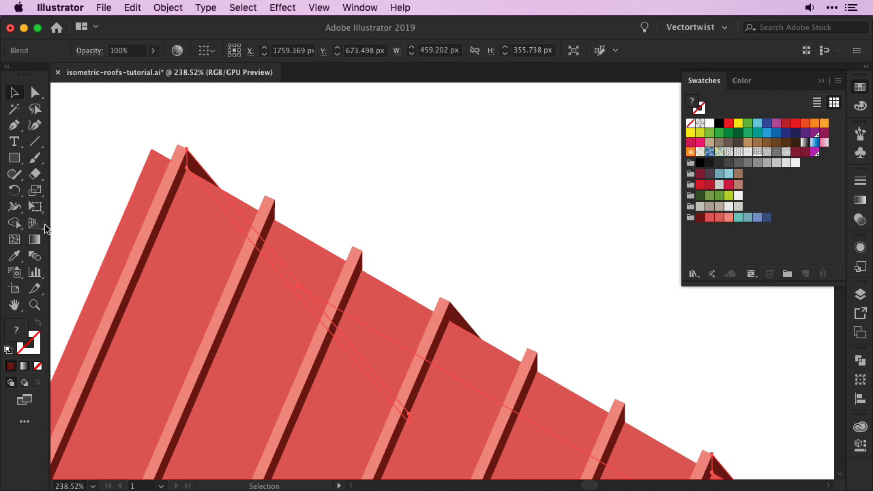
- Set the gable-piece blend to 5 specified steps
double_click(35, 255)
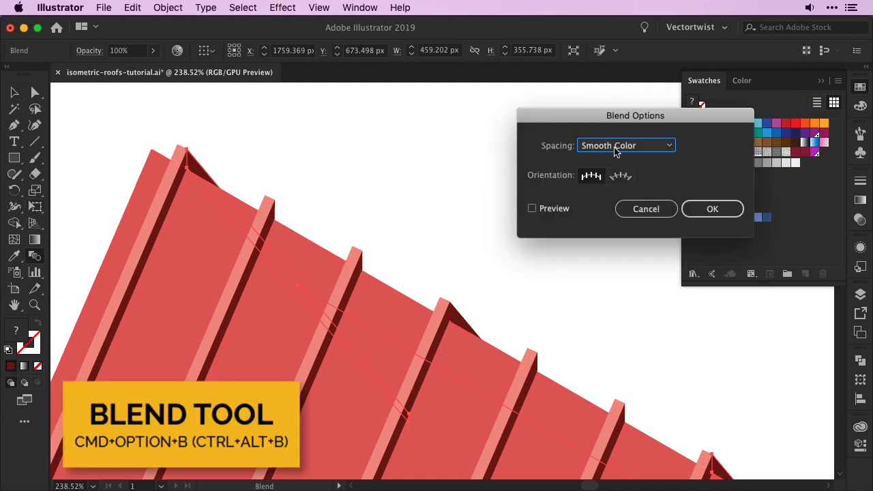
click(618, 146)
click(619, 174)
click(533, 208)
click(704, 147)
key(Up)
key(Up)
key(Up)
key(Up)
key(Up)
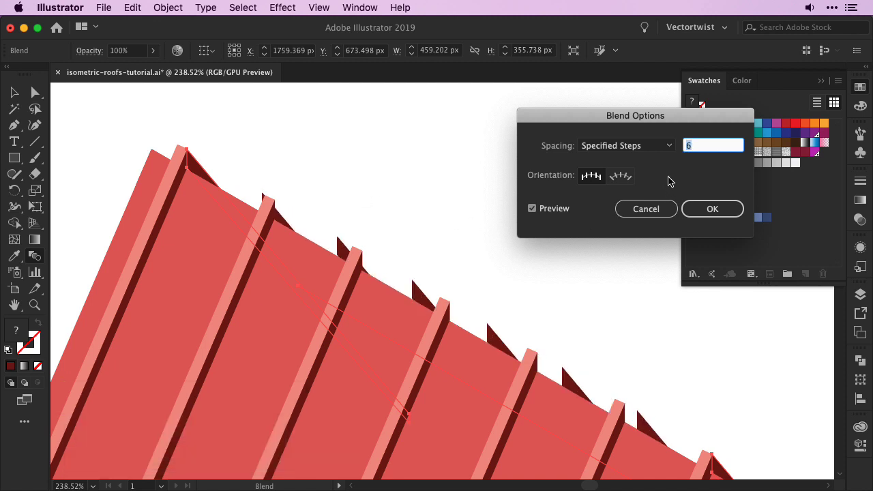
key(Down)
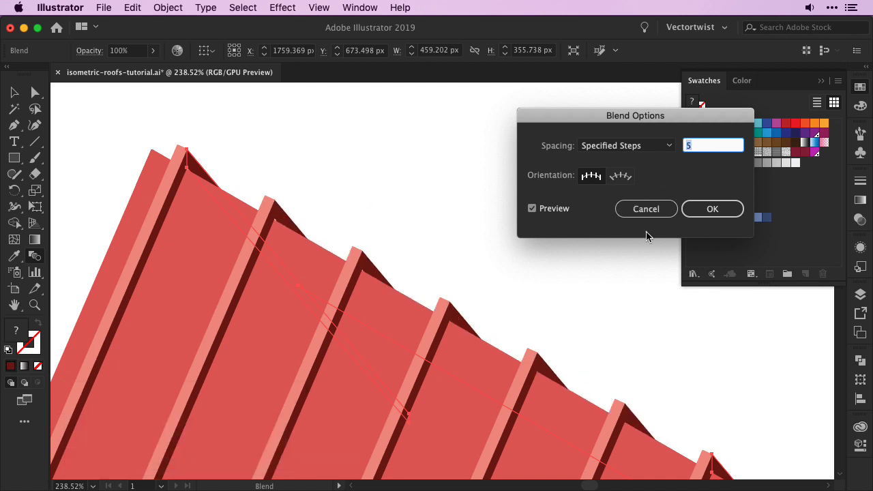
click(714, 211)
- Zoom out to the plain red roof and make the red stroke the active colour
key(super+minus)
key(super+minus)
key(super+minus)
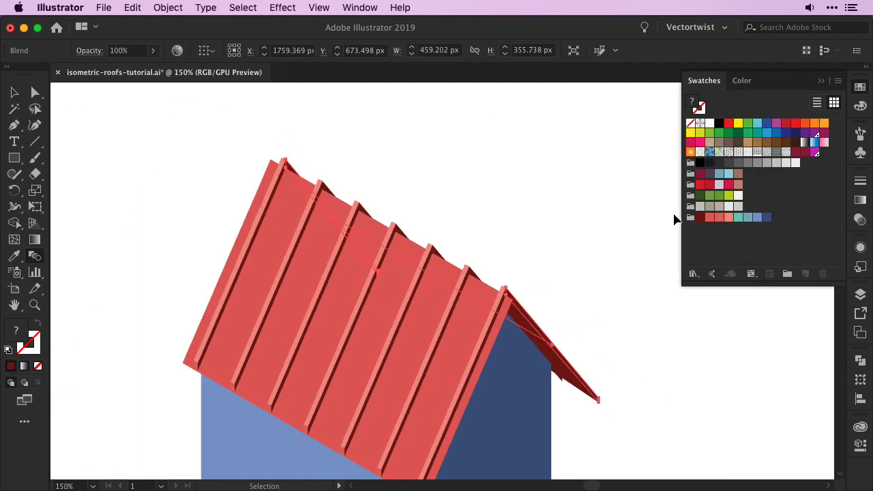
key(super+minus)
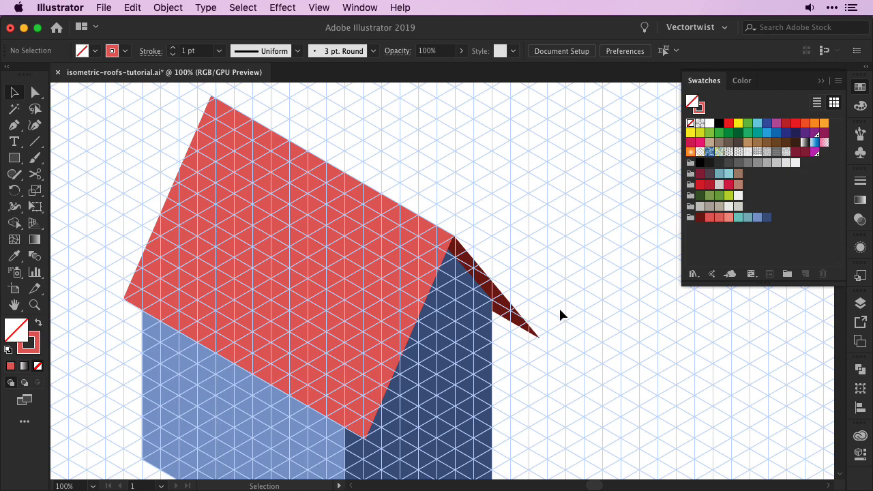
key(x)
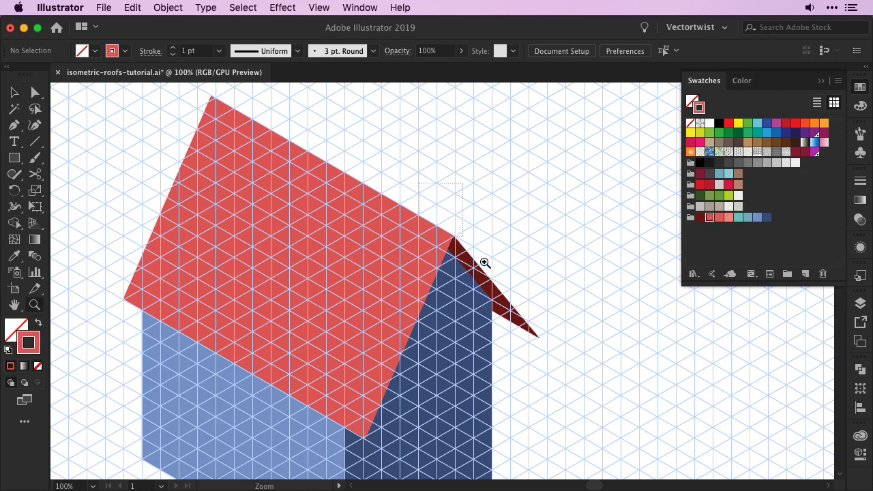
scroll(487, 273, up, 5)
- Float the Appearance panel over the canvas and bring the Swatches panel back
drag(511, 275, 396, 319)
click(860, 250)
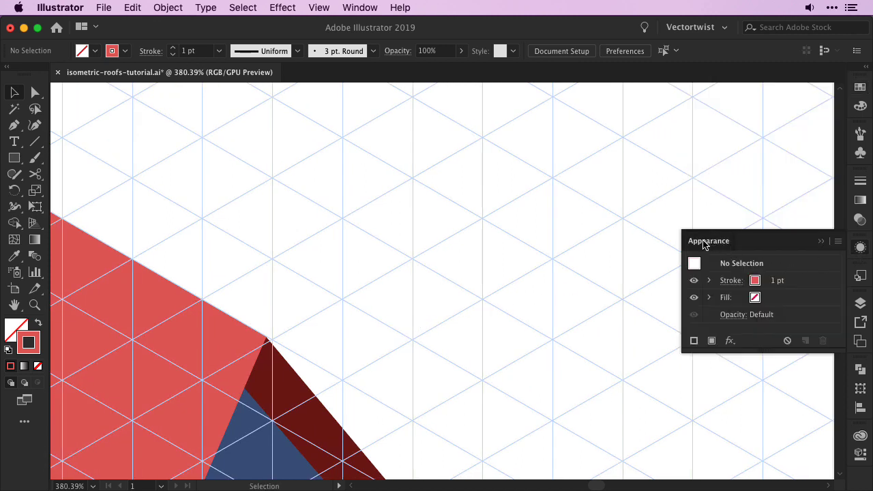
drag(696, 247, 482, 324)
click(860, 87)
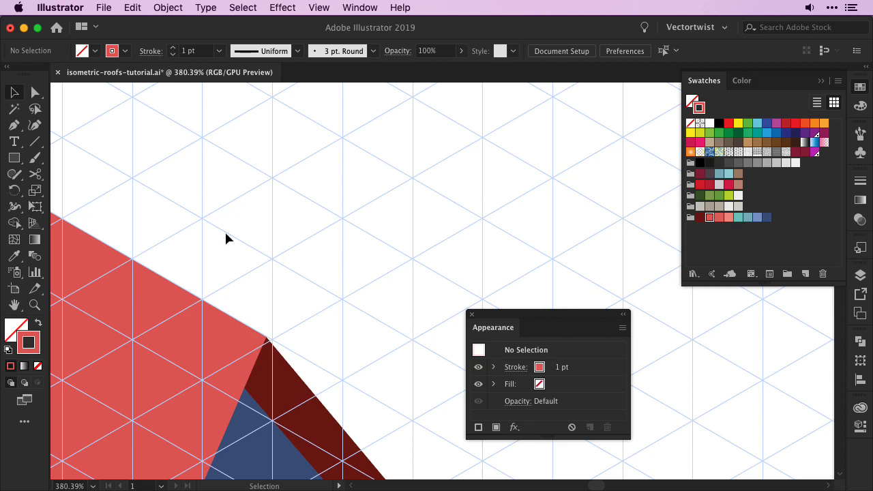
- Draw a closed rhombus with the Pen tool on grid intersections above the roof
click(13, 125)
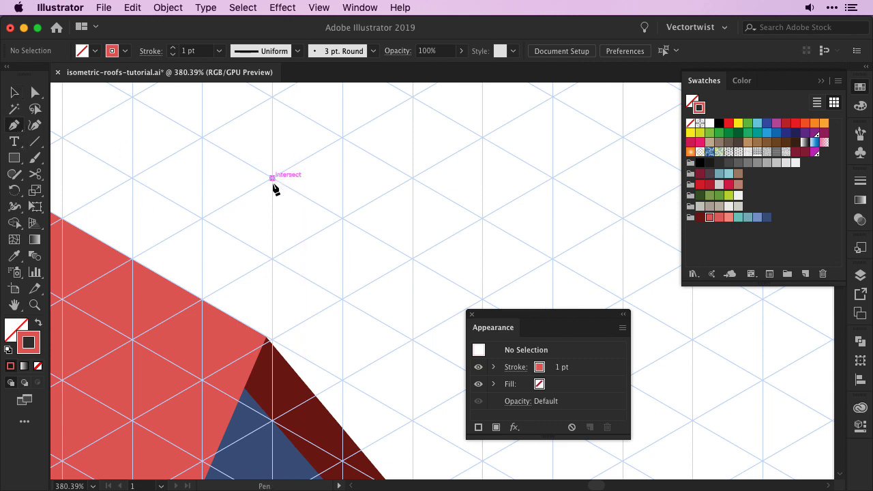
click(271, 178)
click(272, 260)
click(342, 298)
click(342, 220)
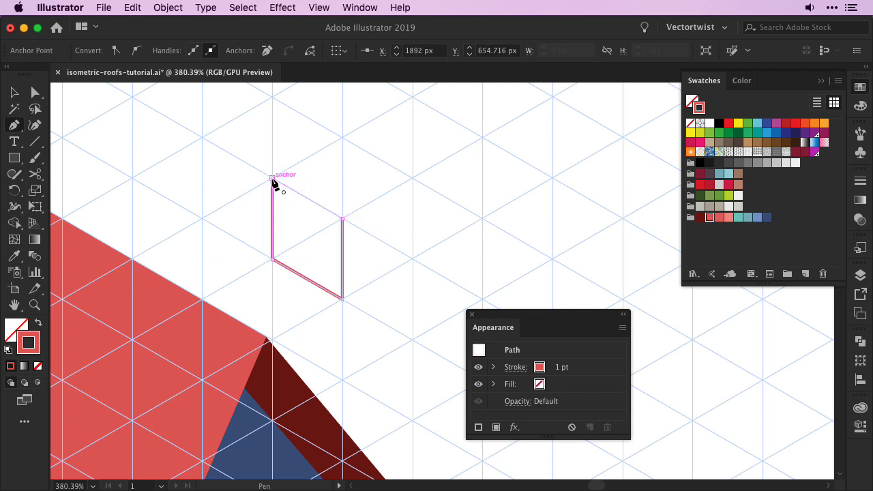
click(272, 178)
key(v)
click(302, 213)
click(312, 208)
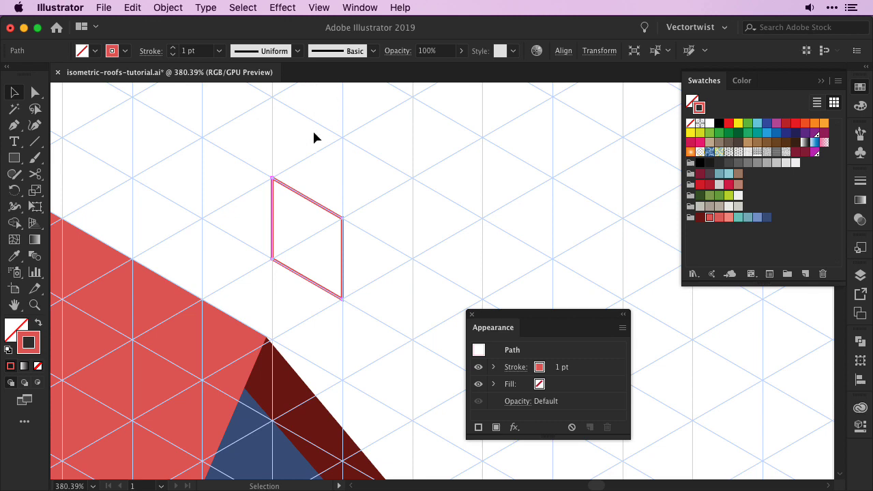
- Apply a Round Corners effect with a 30 px radius to the rhombus
click(281, 9)
mouse_move(300, 183)
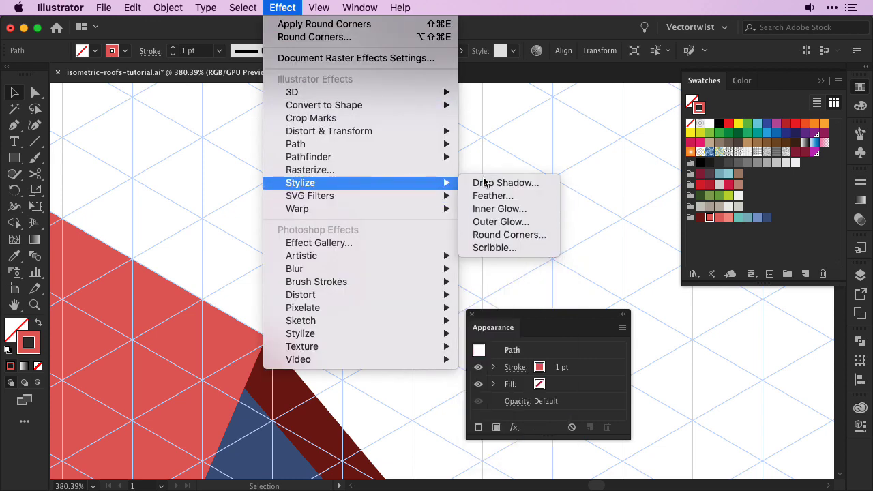
click(501, 235)
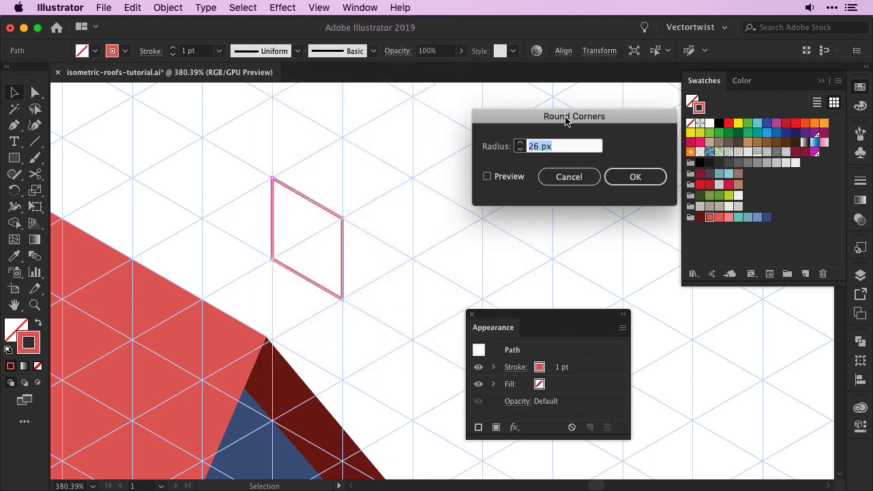
drag(567, 122, 534, 123)
click(458, 180)
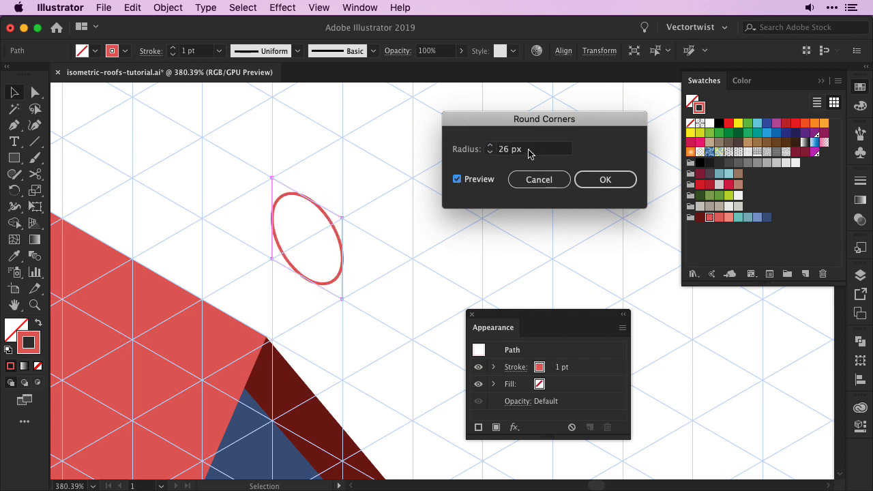
click(491, 146)
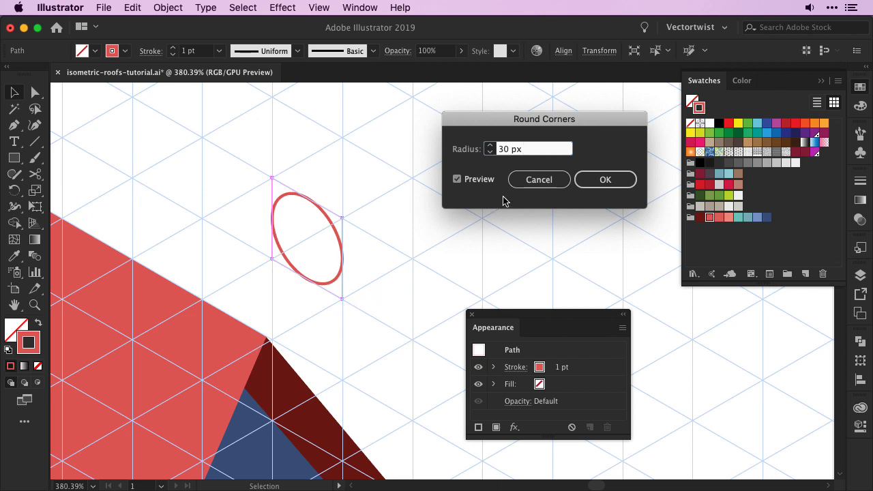
click(604, 179)
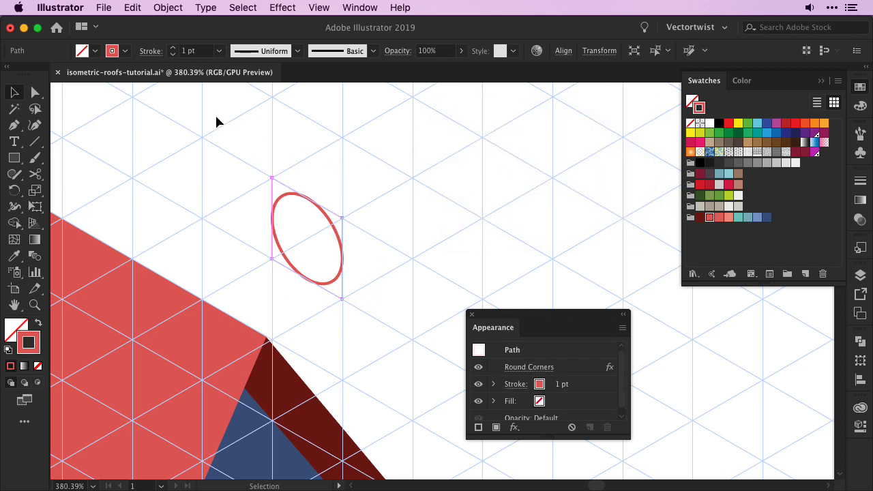
- Expand the rounded-corner appearance into the oval's actual path
click(164, 8)
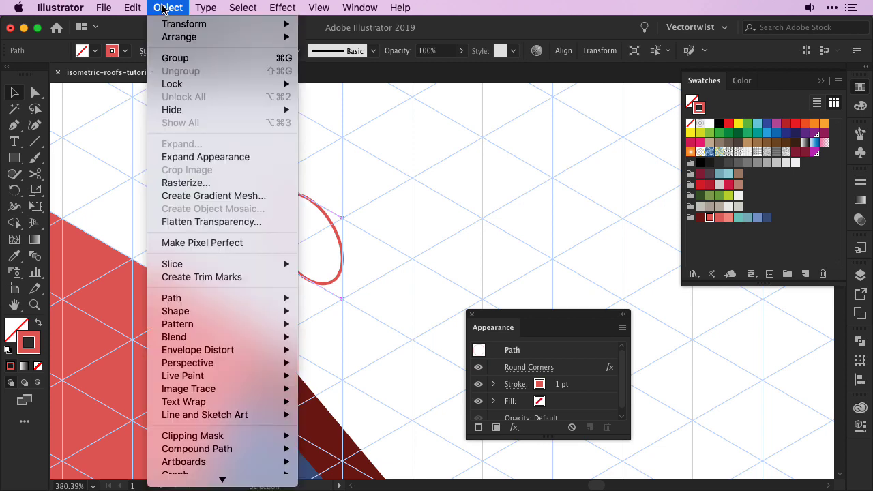
click(222, 157)
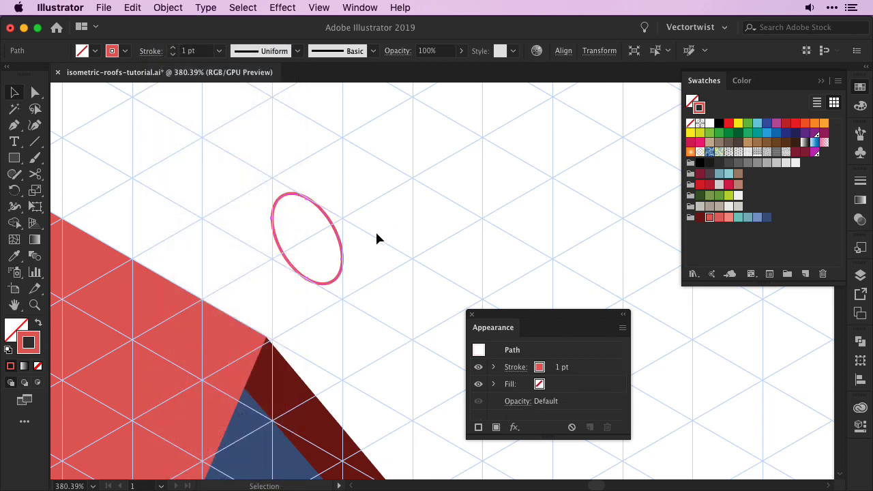
click(377, 239)
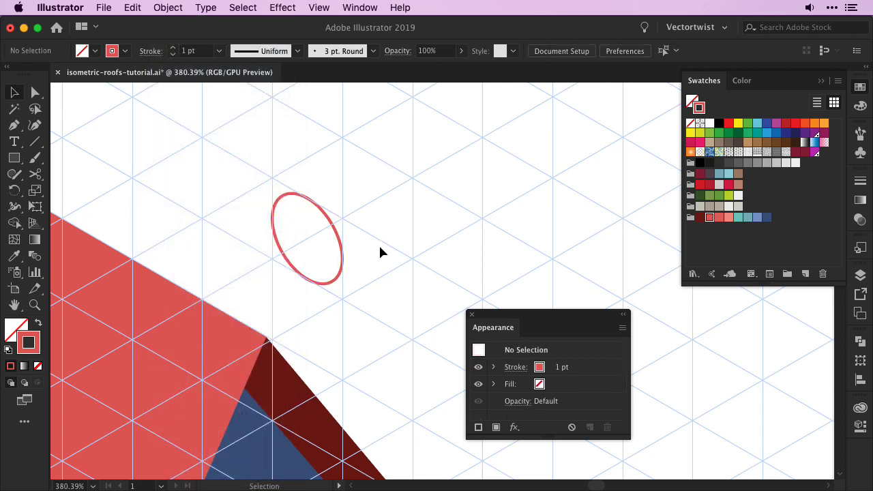
- Draw a slanted line along the roof edge, raise it to the oval, and snap the oval onto its end
key(p)
click(266, 337)
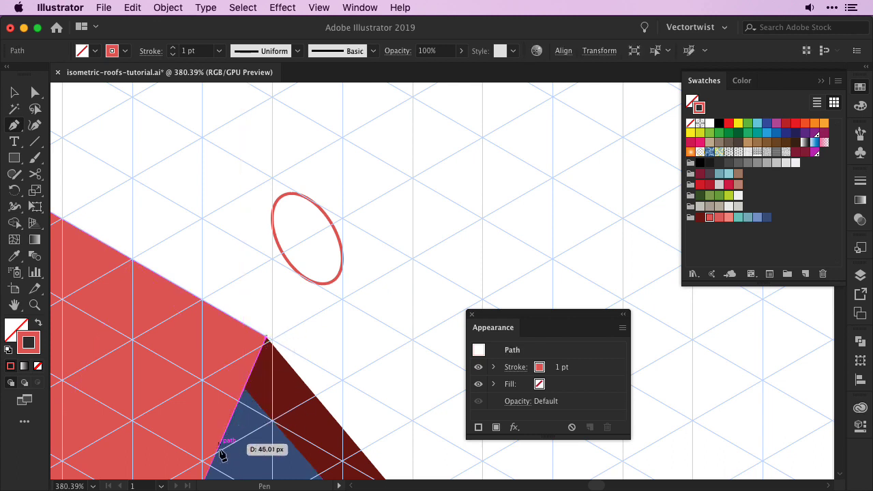
click(209, 468)
key(v)
mouse_move(211, 471)
mouse_down()
mouse_move(292, 172)
mouse_move(292, 140)
mouse_move(346, 165)
mouse_up()
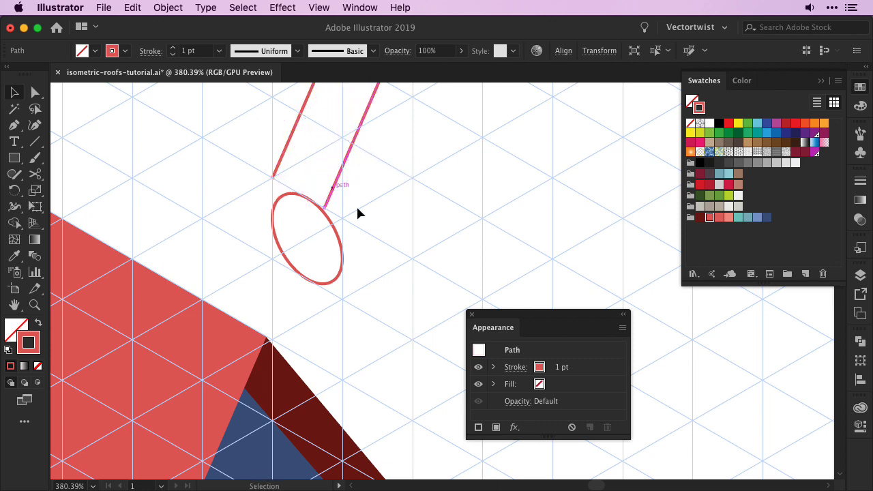
click(335, 241)
drag(340, 240, 331, 227)
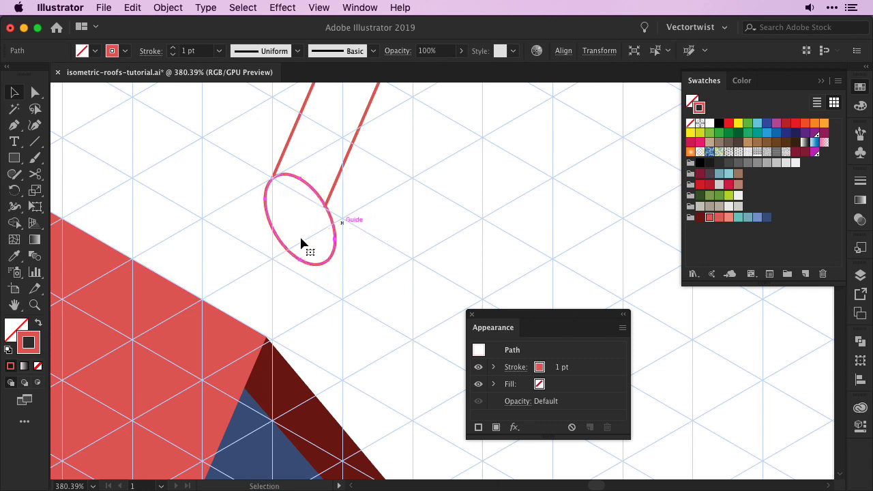
- Zoom in and cut the ellipse with Scissors where it meets both slanted lines
key(z)
mouse_move(247, 141)
mouse_down()
mouse_move(387, 274)
mouse_move(314, 307)
mouse_up()
key(v)
key(c)
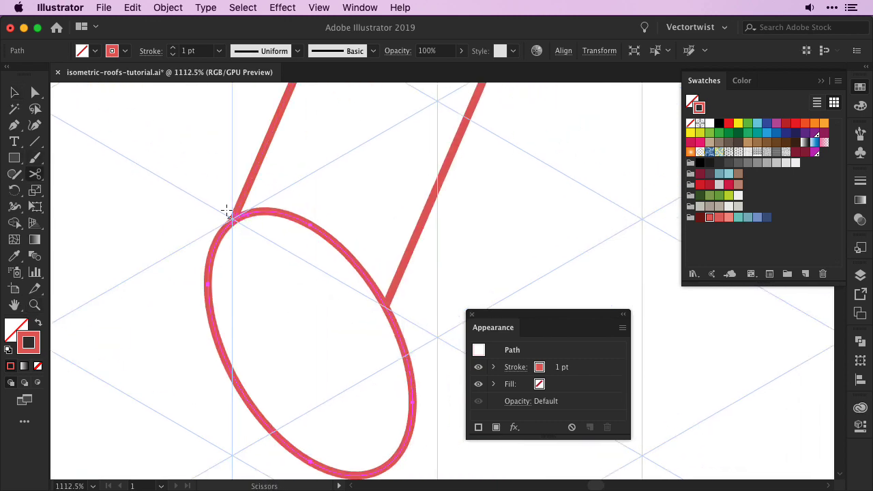
key(z)
drag(211, 152, 414, 327)
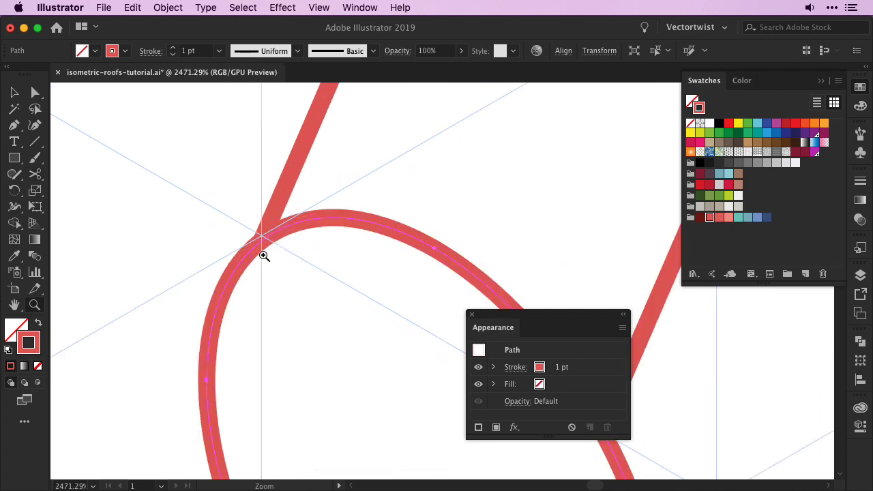
key(c)
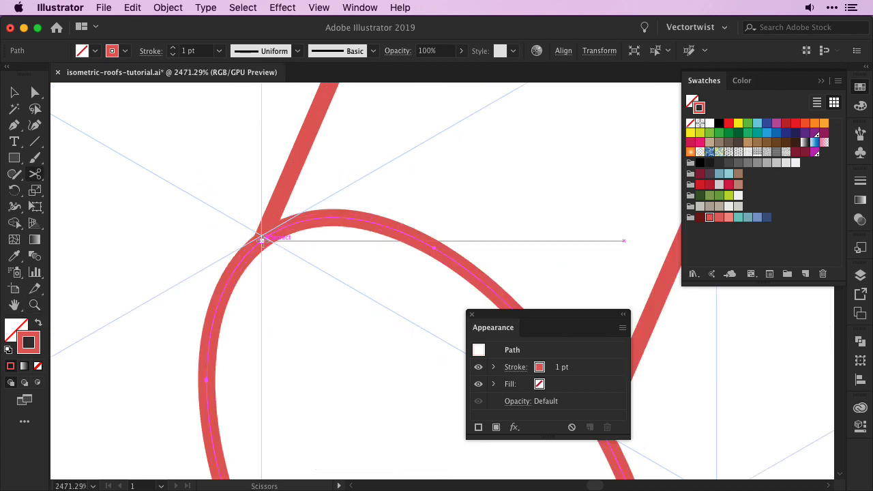
click(262, 240)
drag(351, 366, 183, 273)
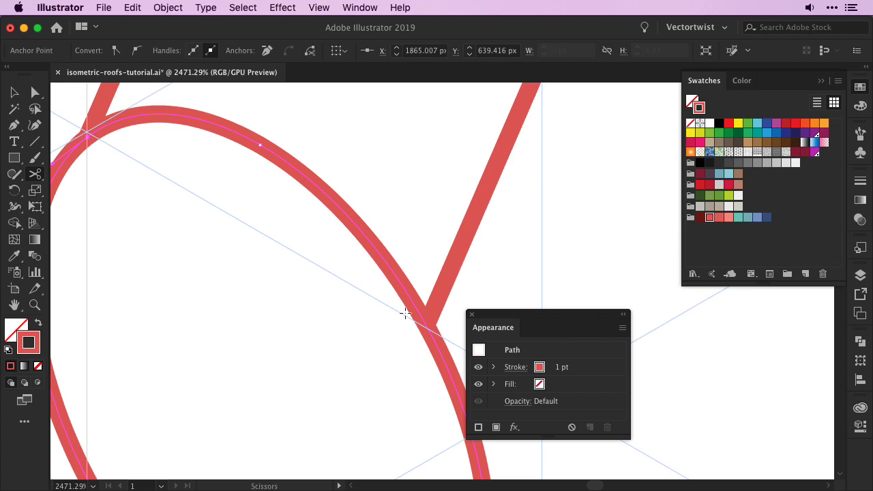
click(426, 326)
- Delete the unwanted ellipse portion and move the remaining arc between the lines
key(a)
click(452, 386)
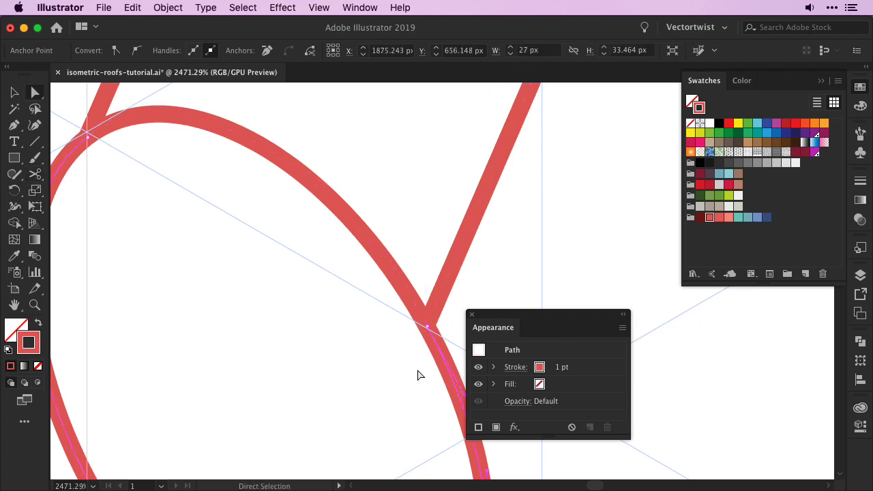
key(Delete)
key(ctrl+minus)
key(ctrl+minus)
key(ctrl+minus)
key(v)
drag(277, 386, 392, 124)
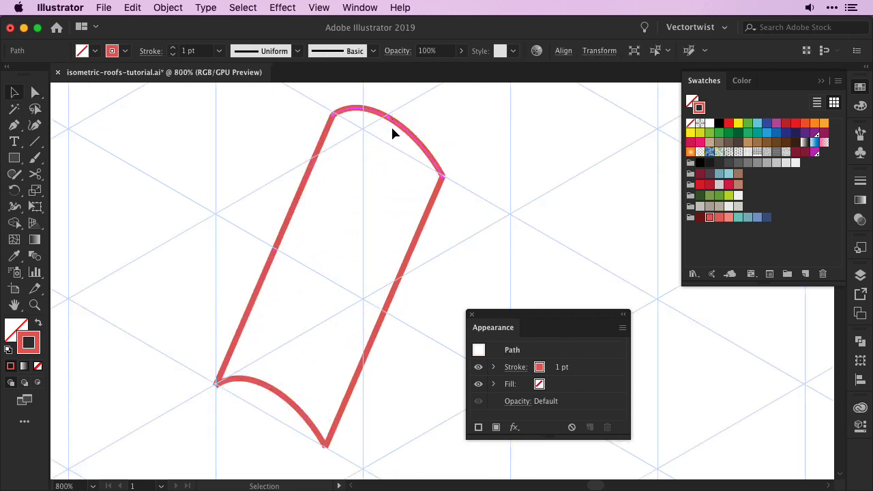
click(467, 240)
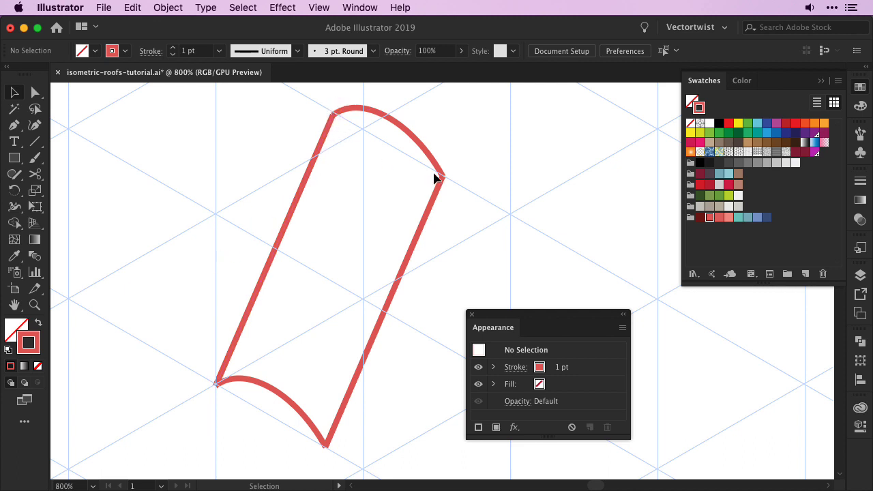
- Join the overlapping path ends at the tile's three corners with the Join tool
drag(10, 176, 81, 245)
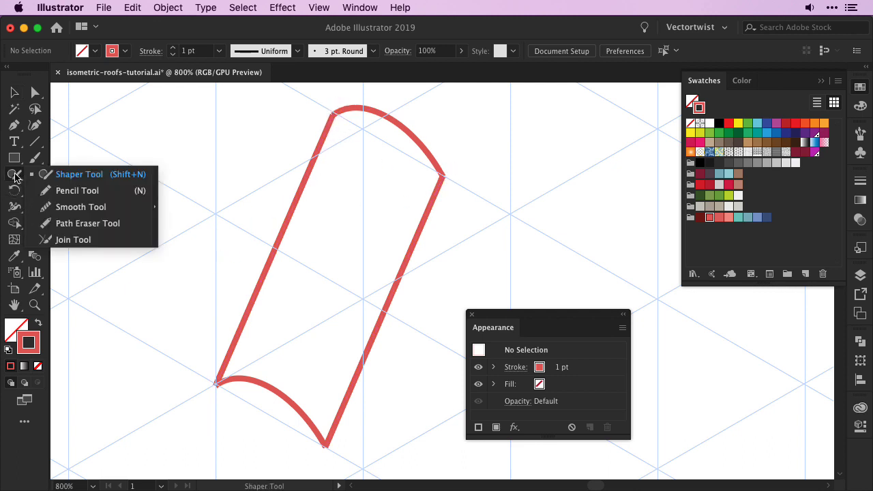
click(57, 241)
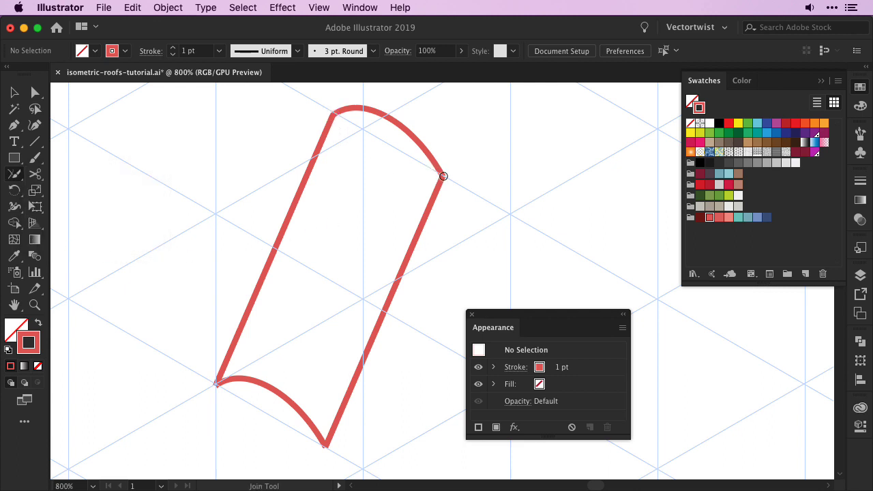
drag(444, 175, 440, 179)
drag(326, 447, 325, 444)
drag(198, 383, 217, 381)
- Fill the closed tile outline with a salmon swatch
key(v)
click(250, 384)
key(x)
click(729, 217)
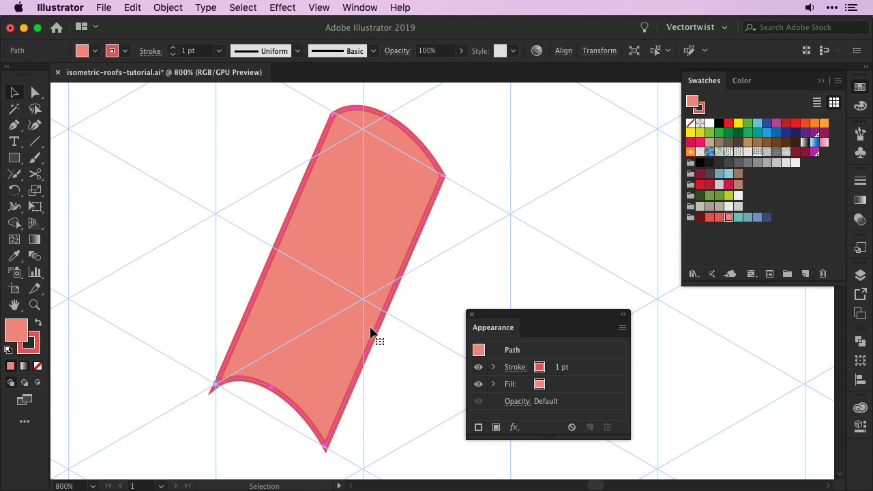
- Move the tile to the roof ridge and shrink it with Free Transform to fit
key(ctrl+minus)
scroll(334, 327, down, 2)
scroll(485, 196, down, 5)
mouse_move(404, 146)
mouse_down()
mouse_move(319, 313)
mouse_move(287, 414)
mouse_move(285, 407)
mouse_up()
mouse_move(337, 366)
mouse_down()
mouse_move(424, 194)
mouse_move(416, 184)
mouse_up()
key(e)
drag(274, 347, 293, 306)
key(v)
drag(345, 255, 350, 268)
- Add a Transform effect with preview on to the tile at the roof peak
click(450, 197)
key(super+1)
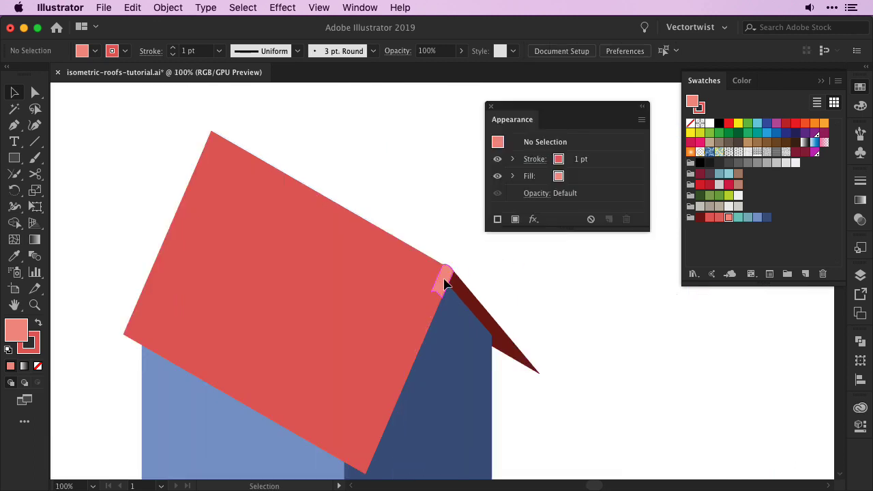
click(442, 281)
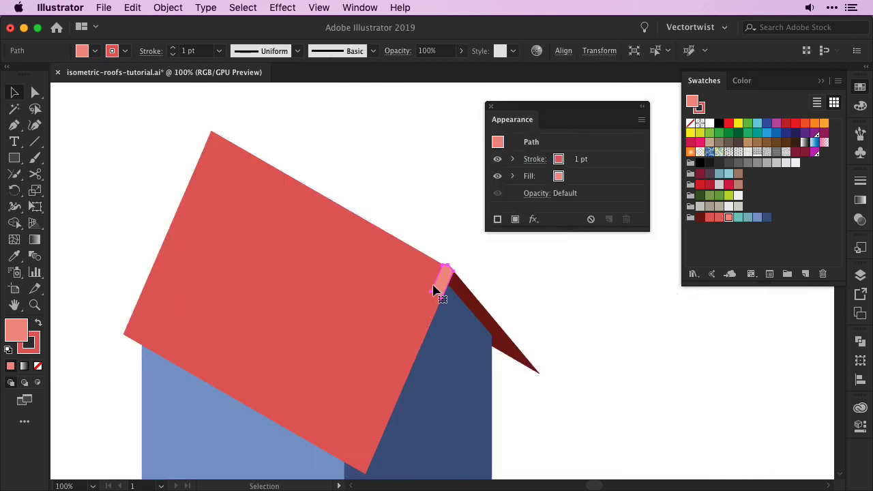
click(539, 219)
click(534, 219)
mouse_move(582, 249)
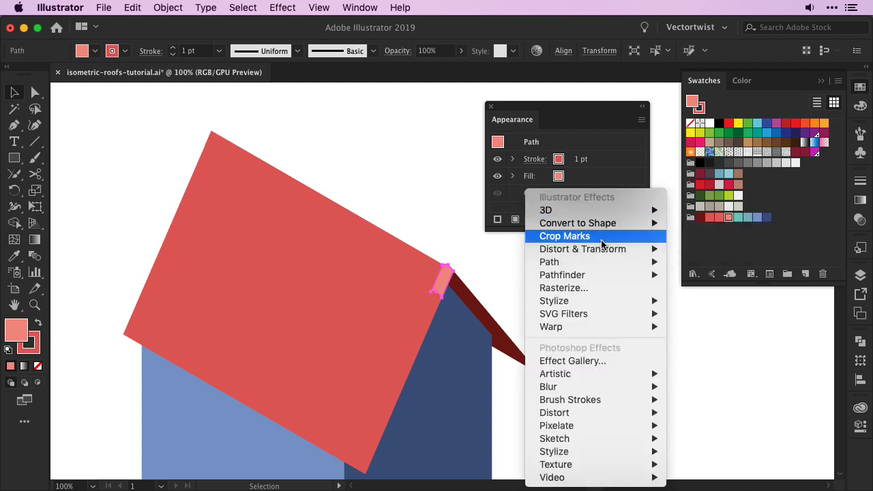
click(683, 288)
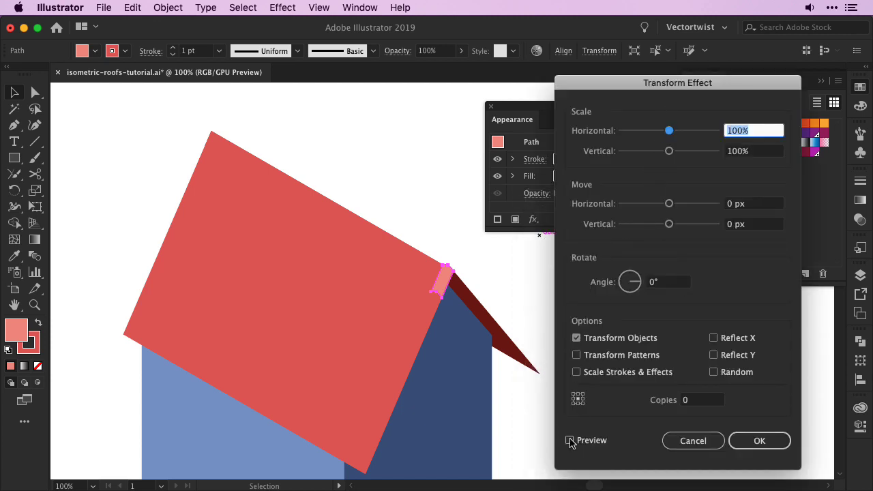
click(570, 440)
click(696, 402)
- Set the Transform move to about −15 px horizontal and −10 px vertical
text(1)
click(725, 206)
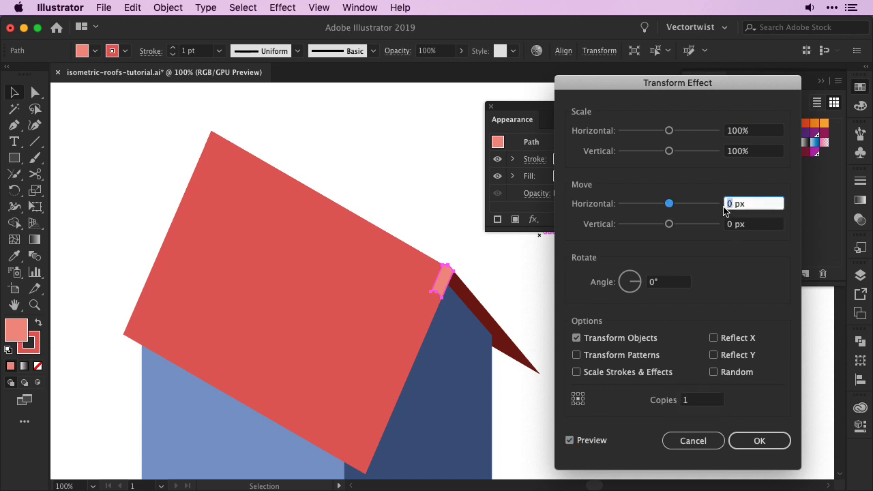
text(-)
text(10)
key(Tab)
text(15)
click(762, 208)
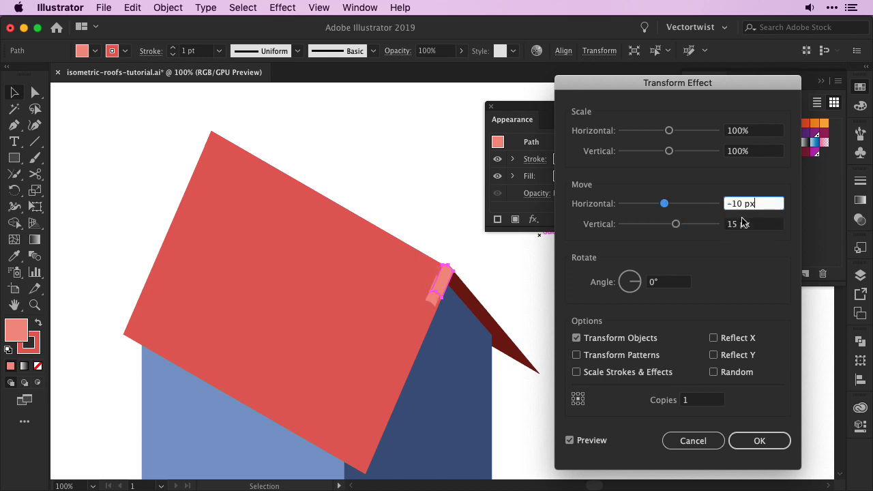
double_click(732, 205)
text(15)
key(Tab)
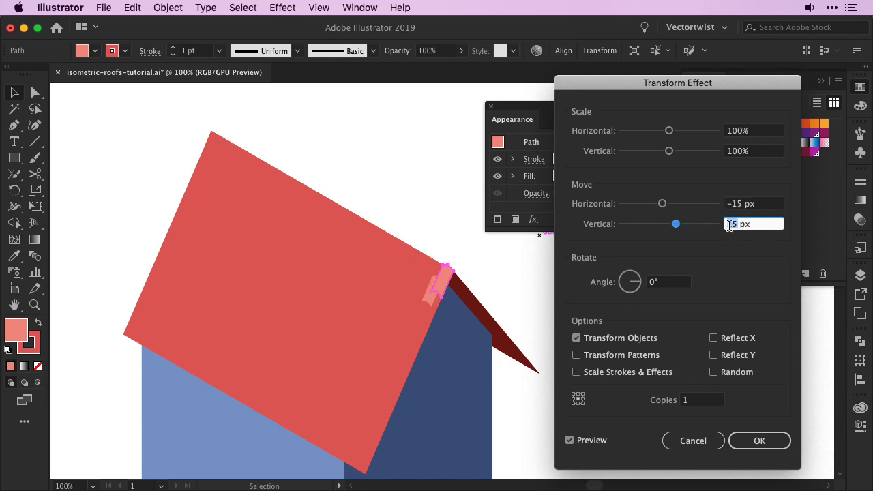
text(-10)
click(754, 205)
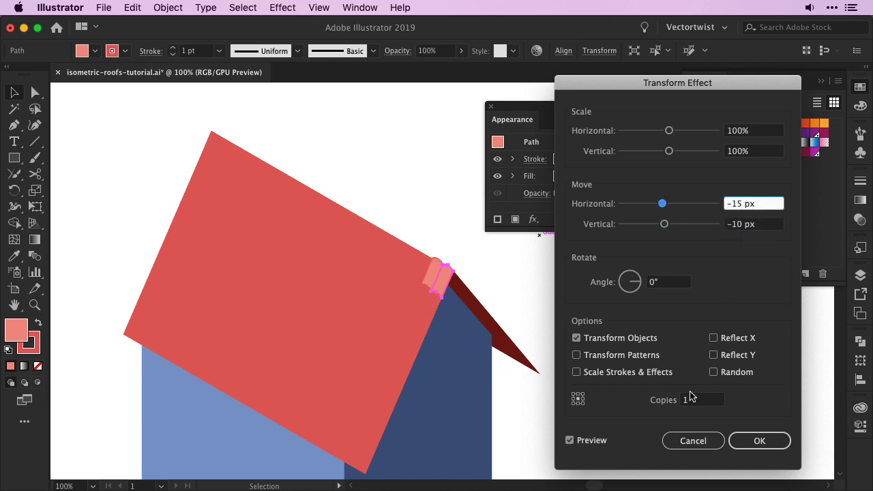
- Increase the number of tile copies along the ridge
click(692, 401)
text(5)
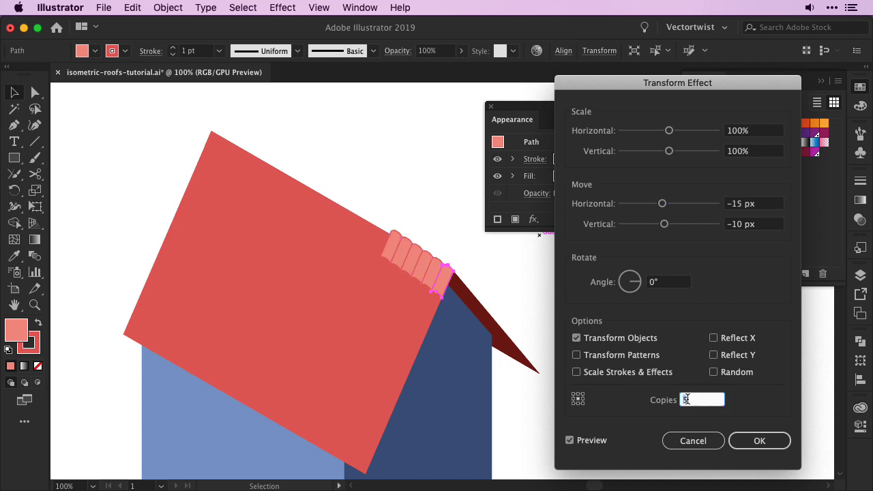
key(Up)
key(Up)
key(Up)
key(Up)
key(Up)
key(Up)
key(Up)
key(Up)
key(Up)
key(Up)
key(Up)
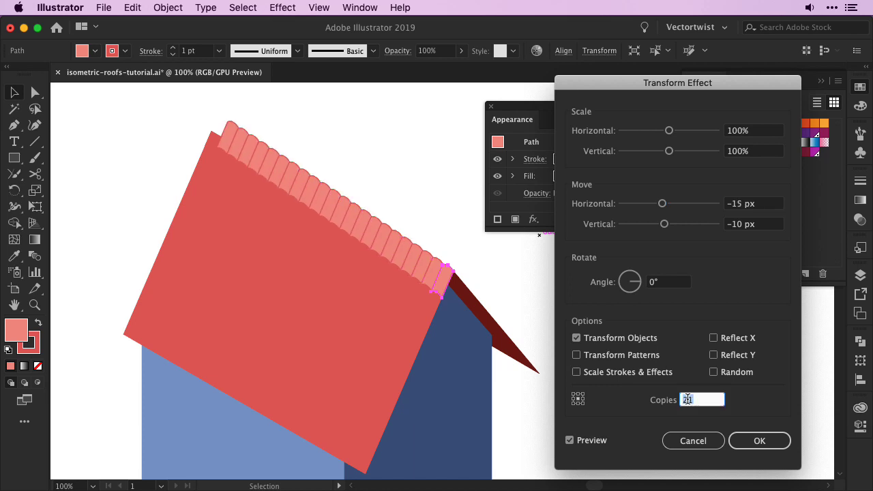
key(Up)
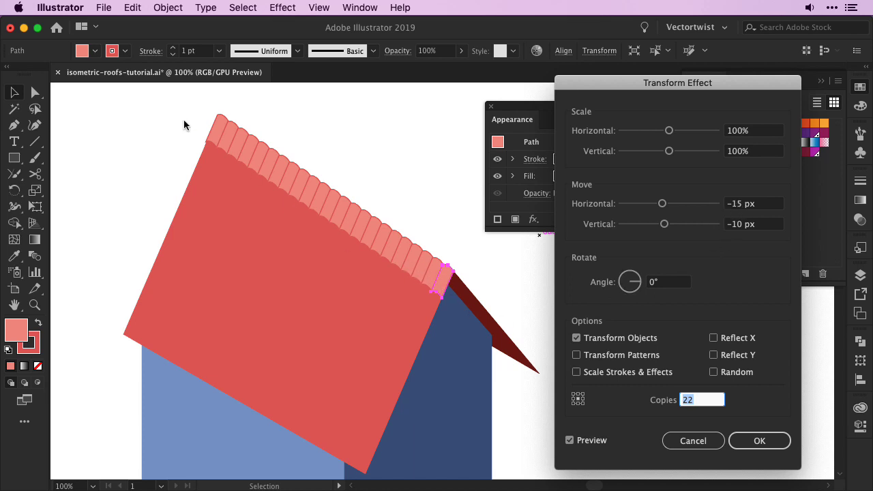
- Refine to −16 px horizontal, −10 px vertical and 20 copies, then apply
click(740, 203)
key(Down)
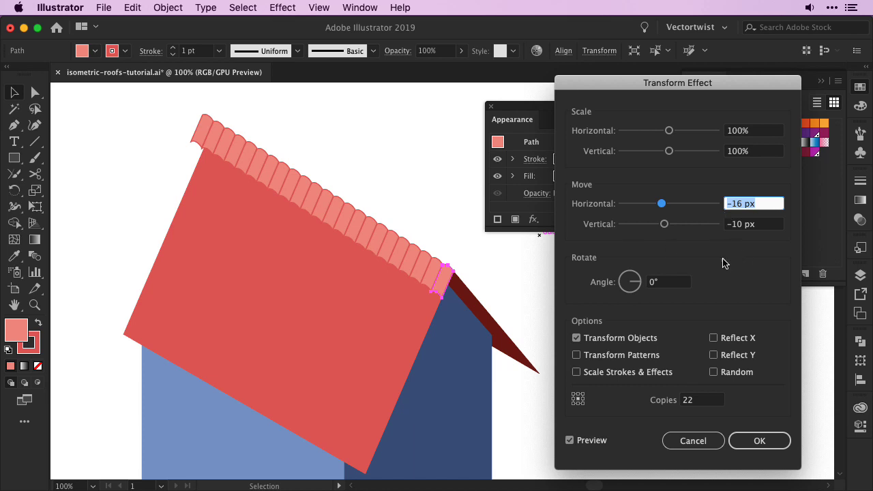
click(747, 226)
key(Down)
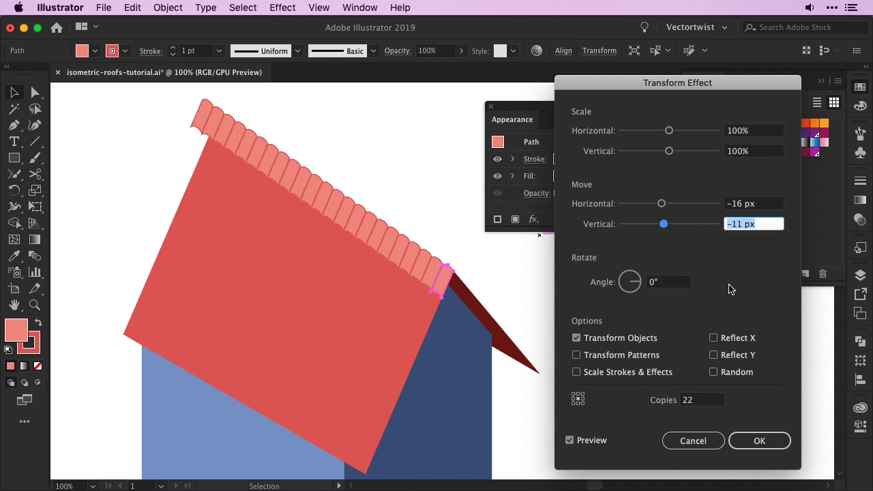
key(Up)
click(742, 204)
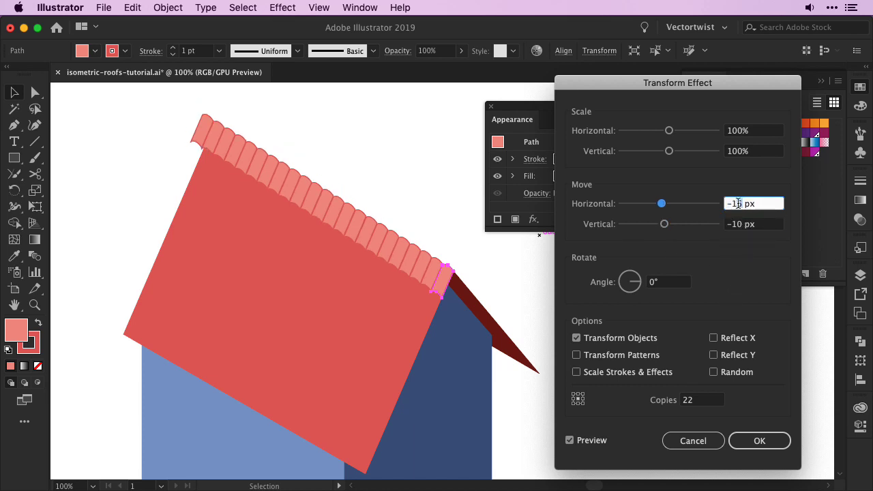
text(5)
click(739, 225)
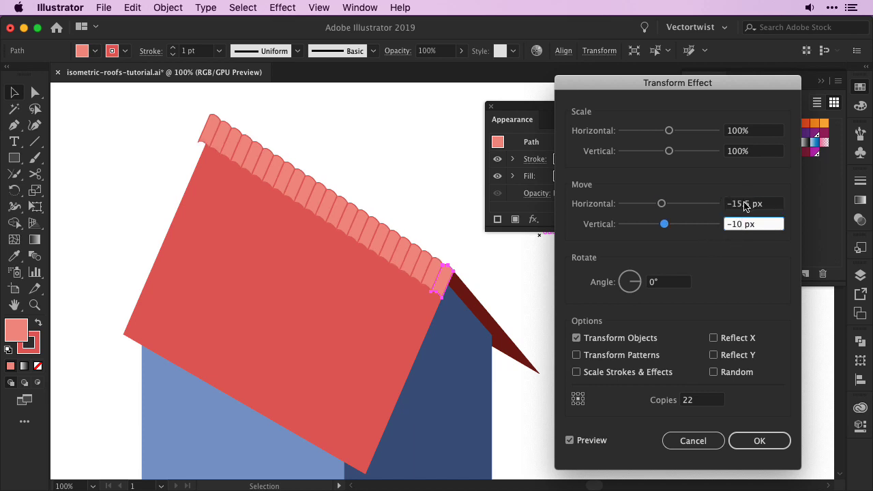
click(746, 205)
drag(750, 204, 738, 203)
text(6)
click(702, 401)
key(Down)
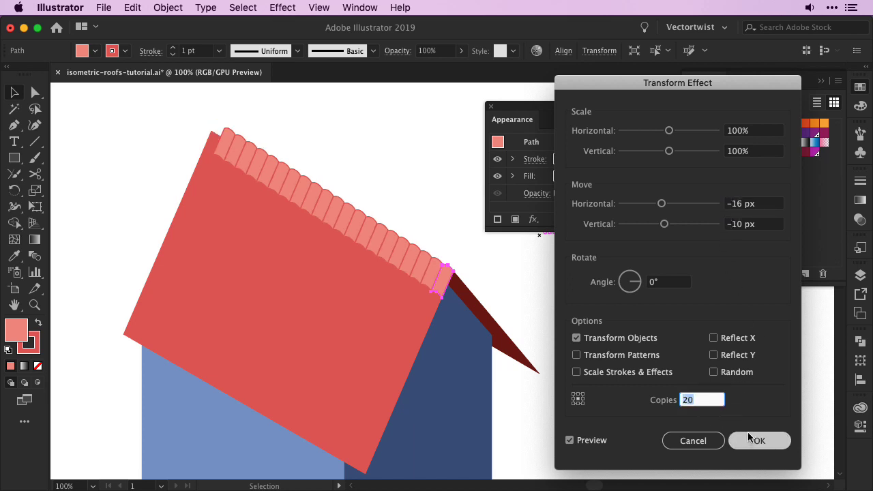
click(750, 441)
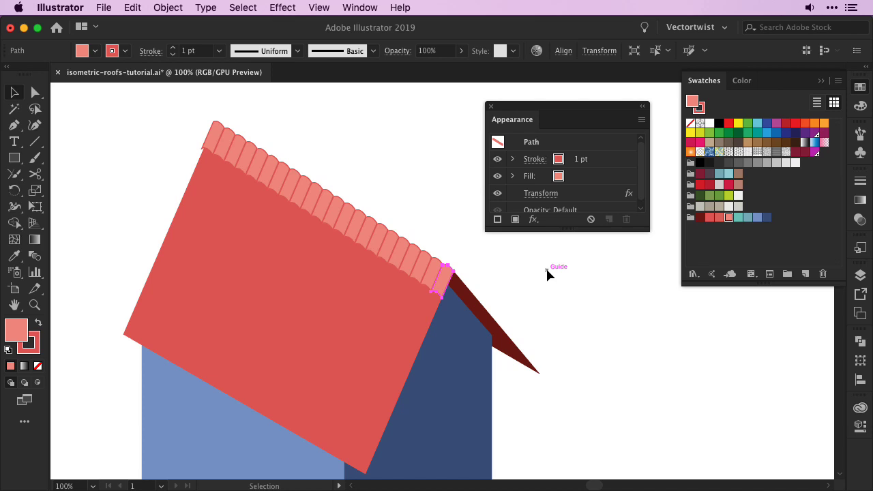
- Add a second Transform effect with preview, moving −15 px horizontally and 38 px vertically
click(533, 219)
mouse_move(583, 249)
click(696, 288)
click(570, 440)
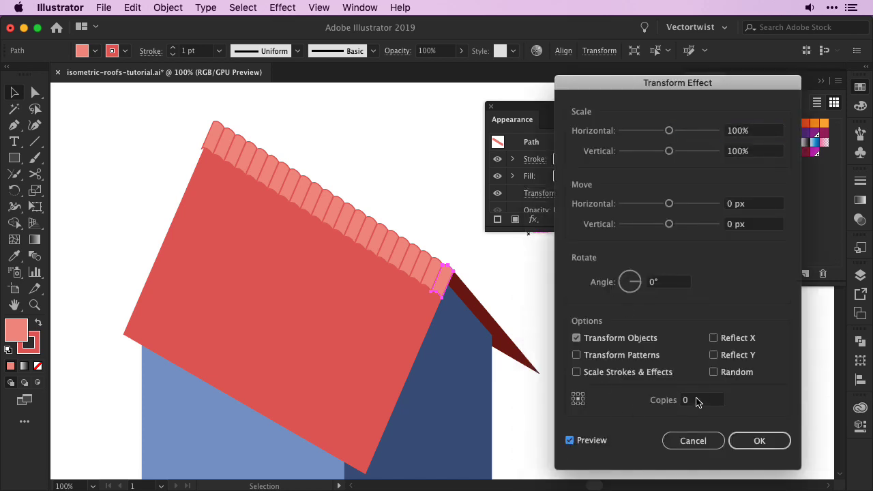
click(697, 402)
drag(690, 403, 674, 409)
text(1)
drag(730, 206, 699, 192)
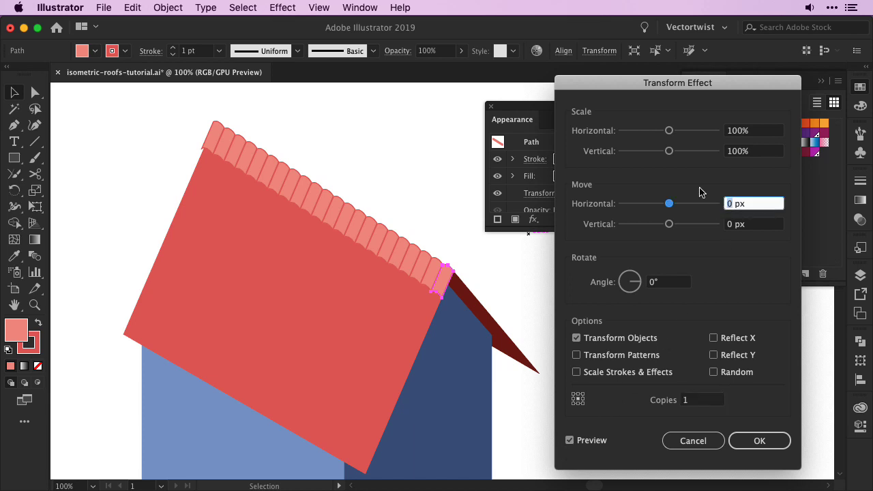
text(-15)
drag(744, 225, 715, 228)
text(3)
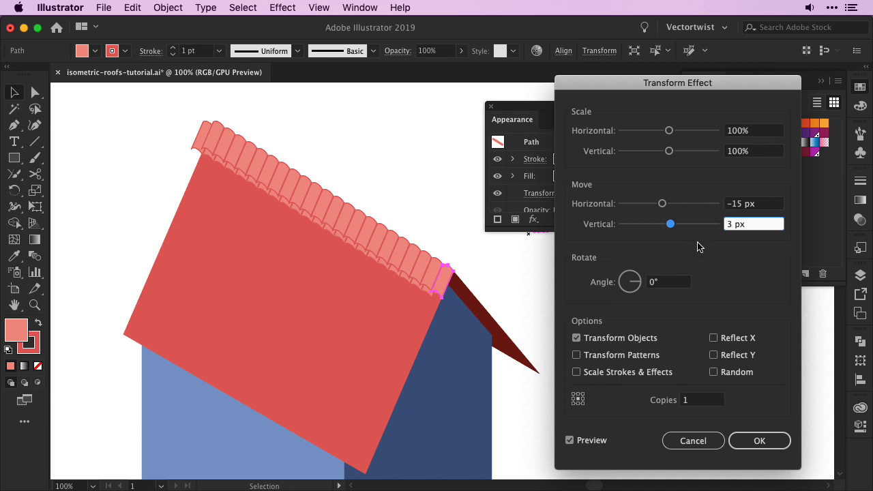
text(8)
- Raise the copies until rows cover the roof, tighten spacing to 35 px, and apply
double_click(696, 401)
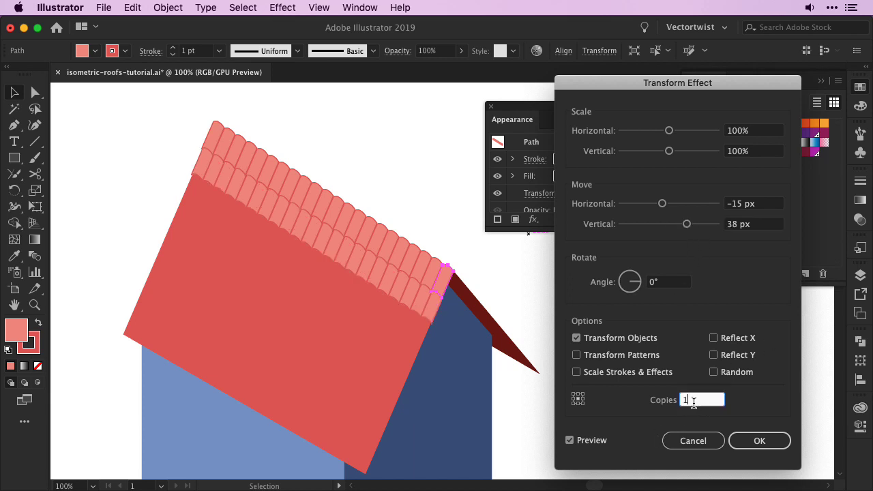
key(Up)
key(Up)
key(Up)
key(Up)
key(Up)
key(Up)
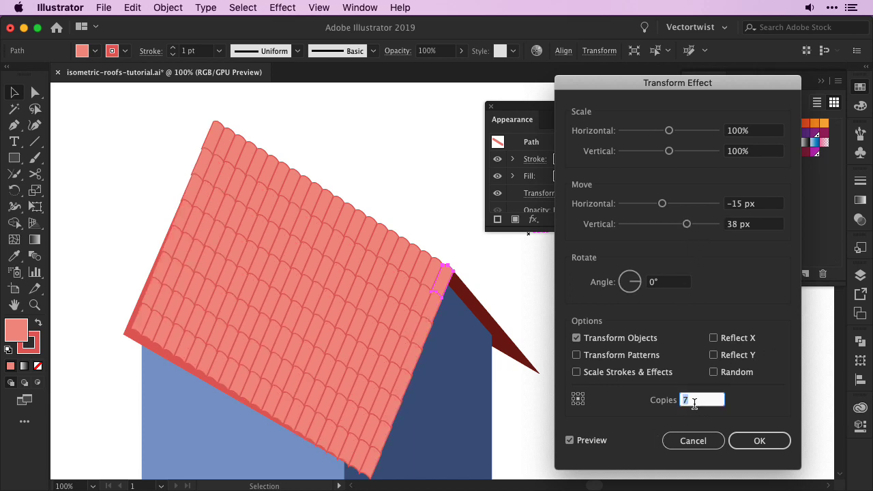
click(740, 205)
click(739, 226)
key(Up)
key(Down)
key(Down)
key(Down)
key(Down)
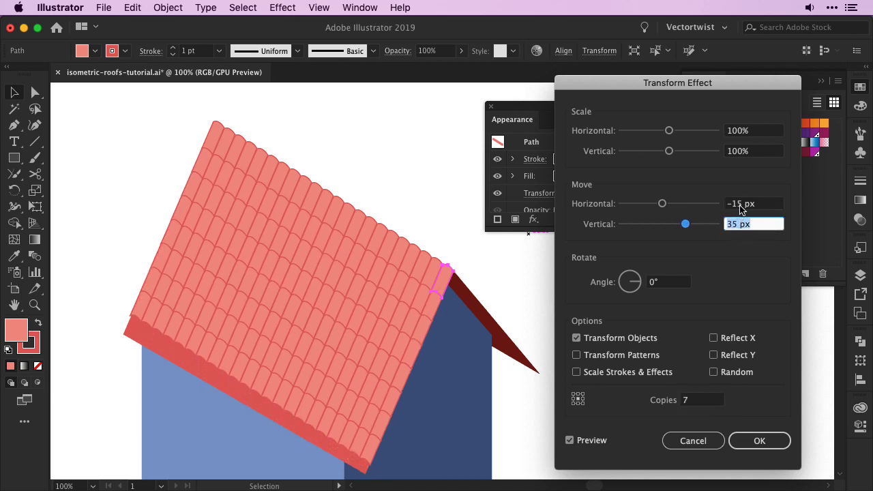
click(712, 397)
key(Up)
click(754, 442)
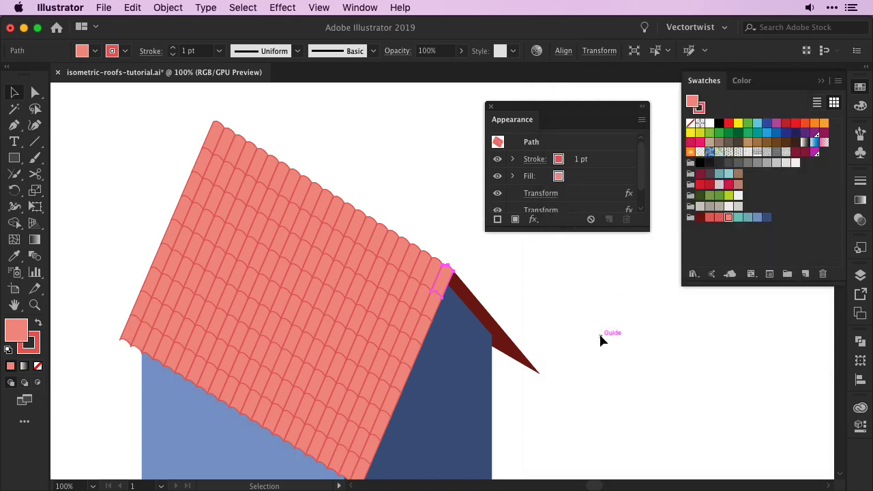
click(600, 339)
scroll(600, 396, down, 3)
key(ctrl+minus)
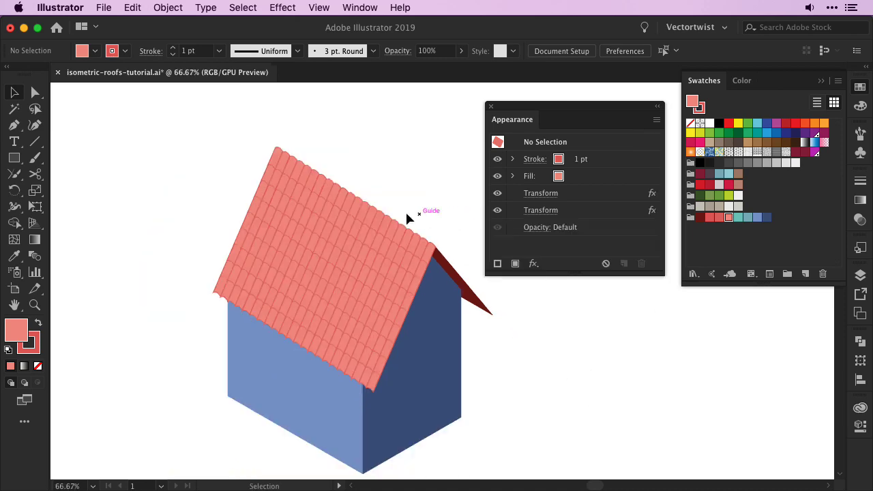
key(a)
click(428, 254)
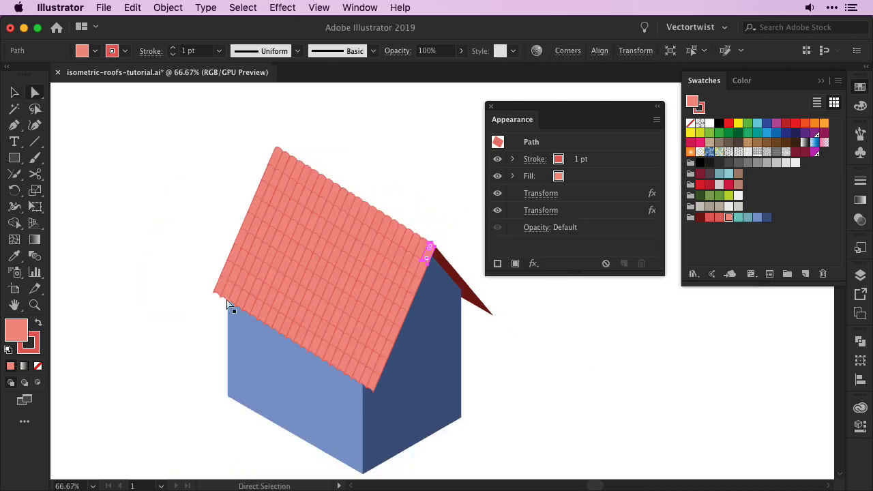
click(729, 195)
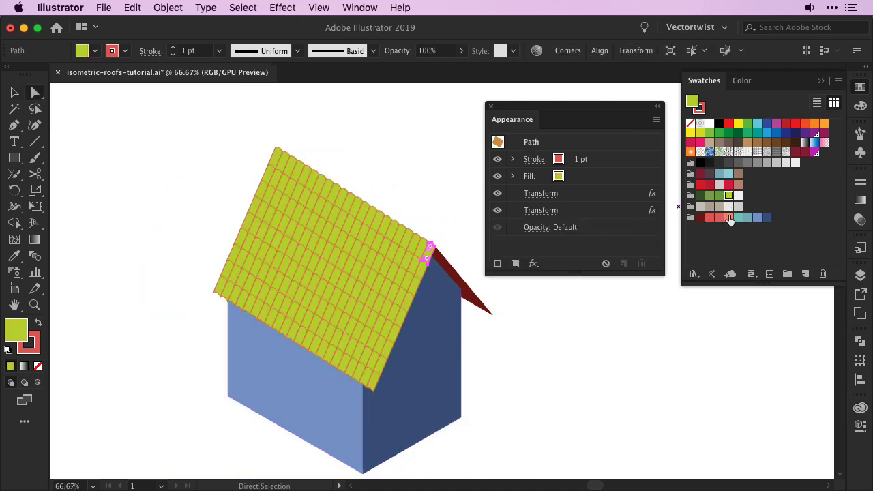
click(728, 217)
click(578, 318)
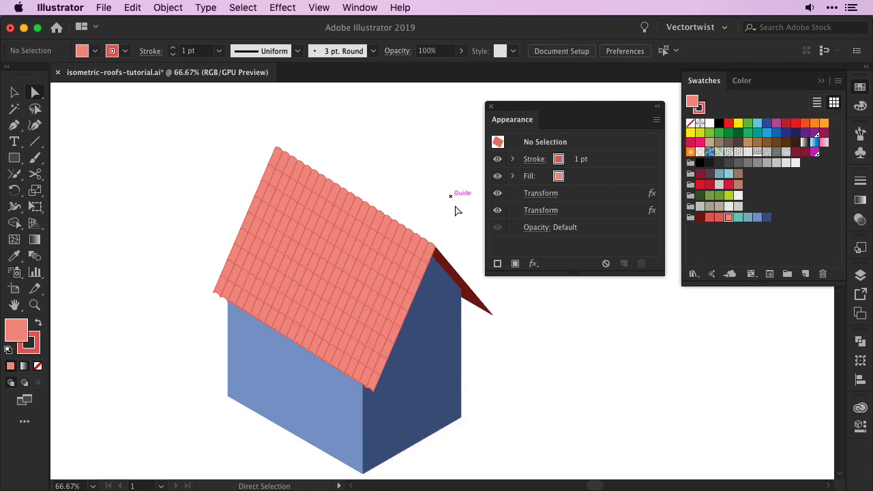
key(v)
- Add a second fill below the stroke using the black-to-white gradient at −30°
click(428, 255)
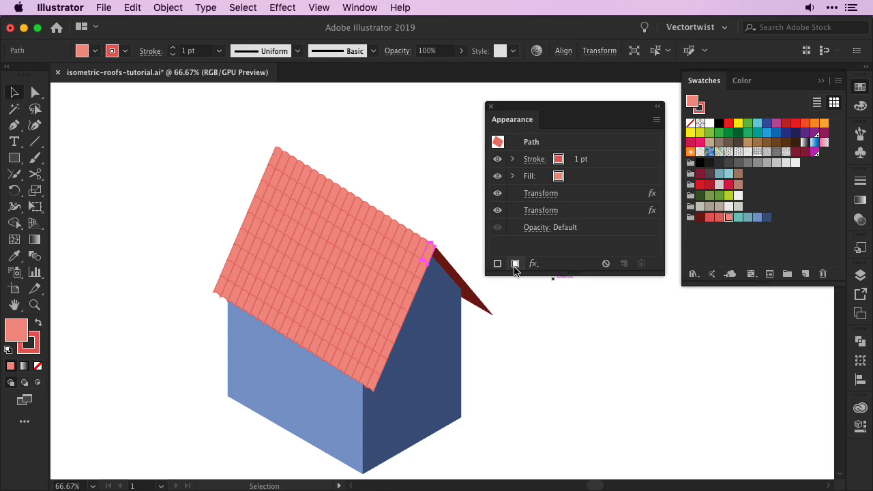
click(515, 264)
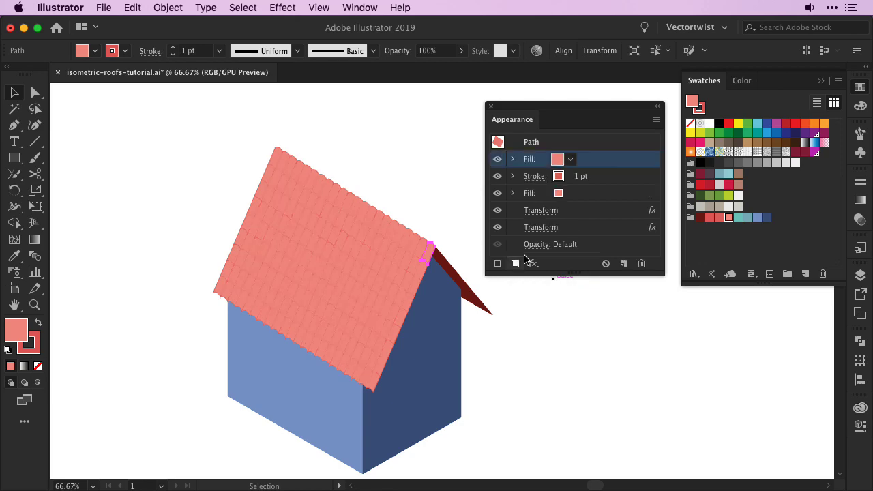
drag(604, 160, 607, 185)
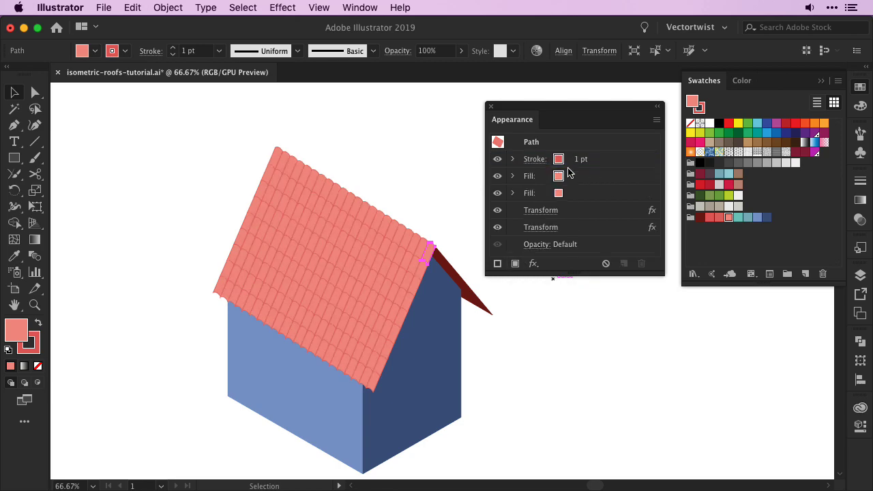
click(558, 179)
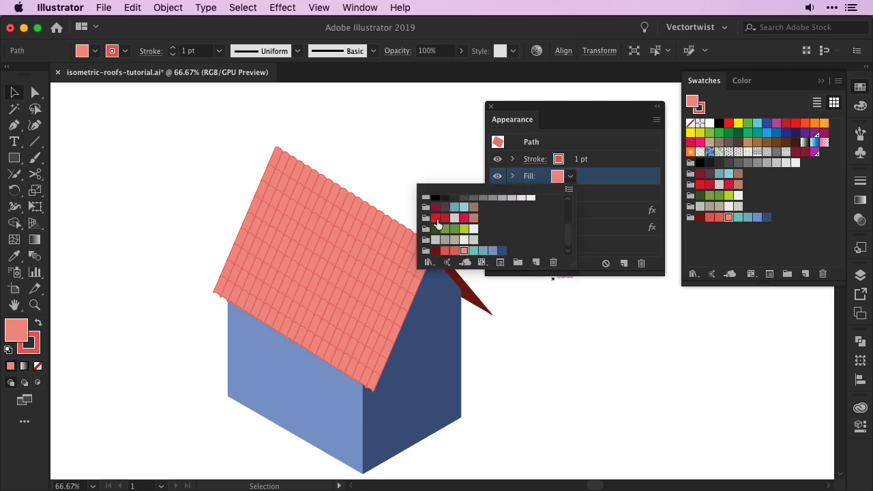
scroll(567, 220, up, 5)
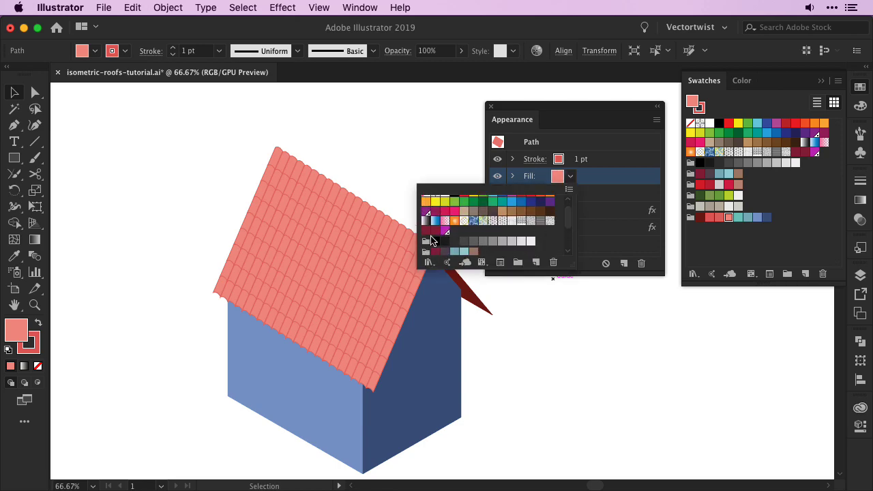
click(426, 220)
click(860, 205)
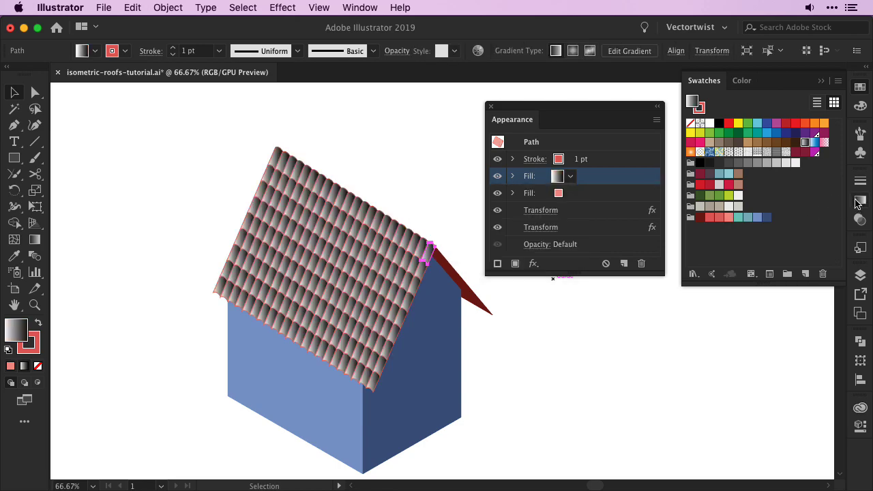
click(790, 250)
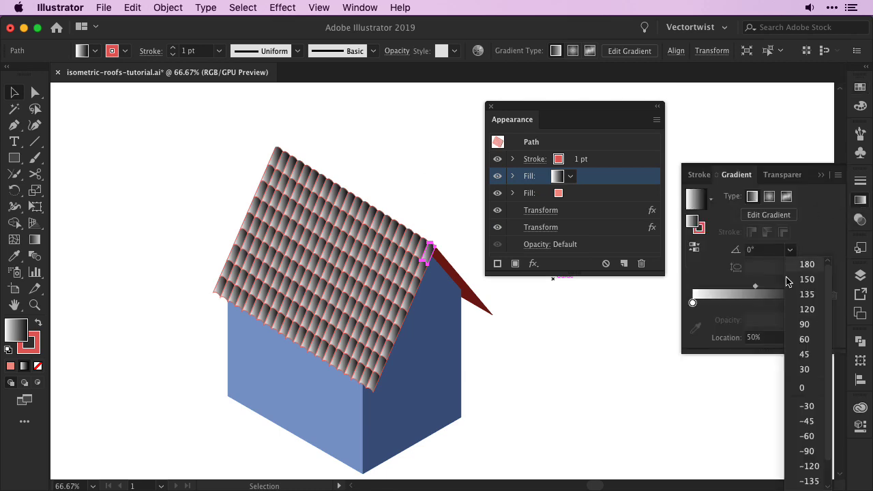
click(805, 406)
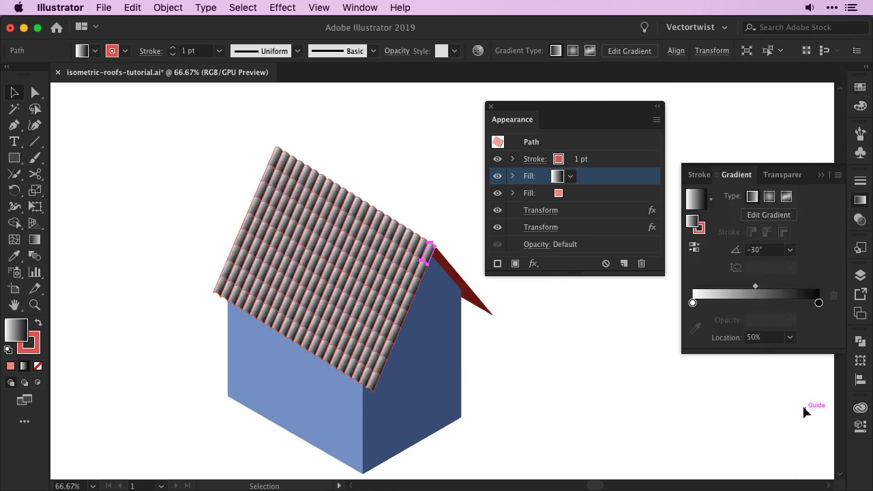
- Set the gradient fill's blending to Multiply at 40% opacity
click(512, 178)
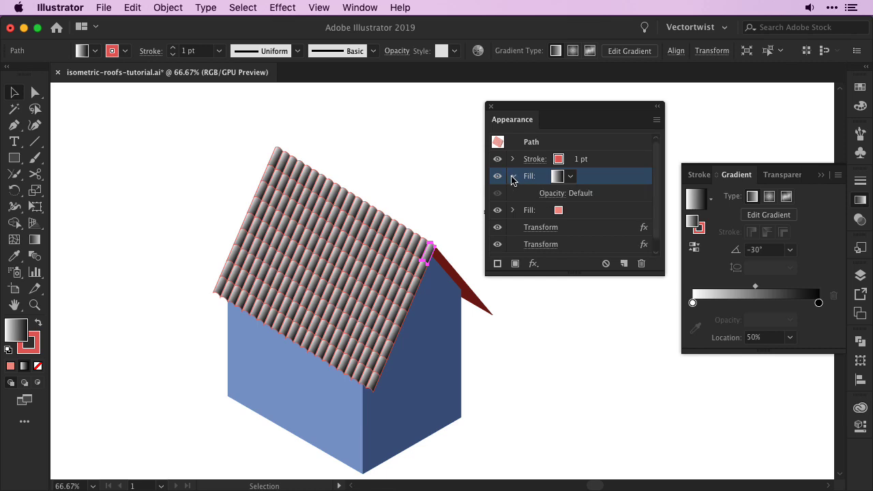
click(553, 193)
click(460, 219)
click(455, 267)
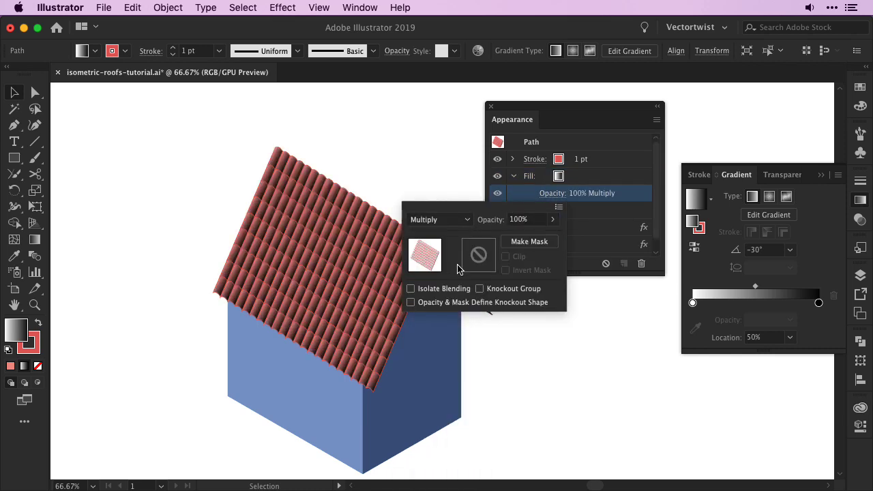
click(529, 219)
text(40)
click(452, 219)
key(Escape)
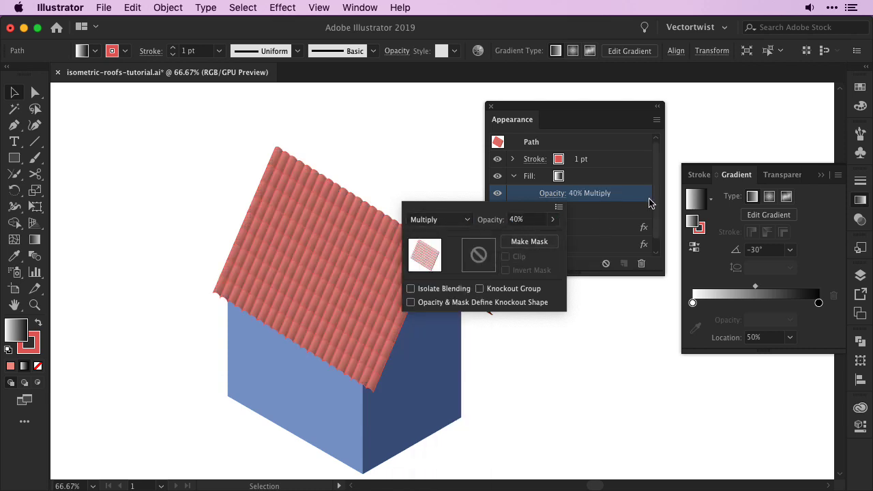
key(Escape)
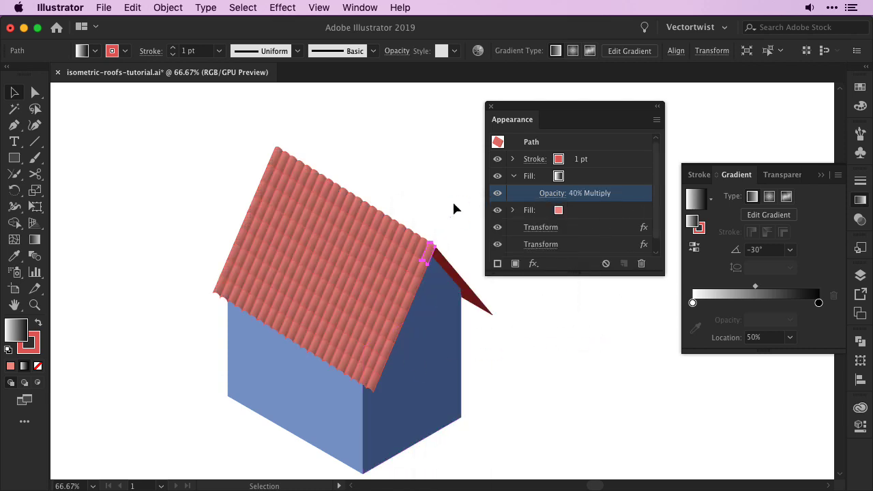
click(455, 209)
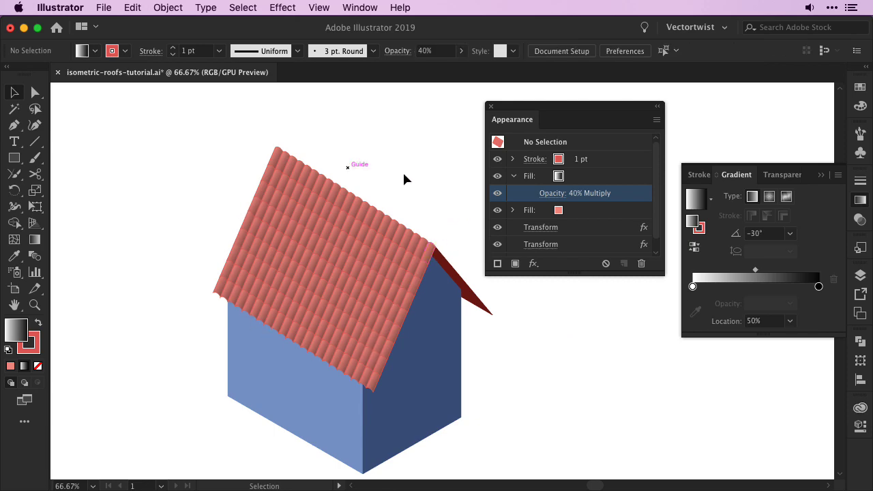
- Zoom in to inspect the gradient-shaded tiles along the roof edge
key(a)
key(super+equal)
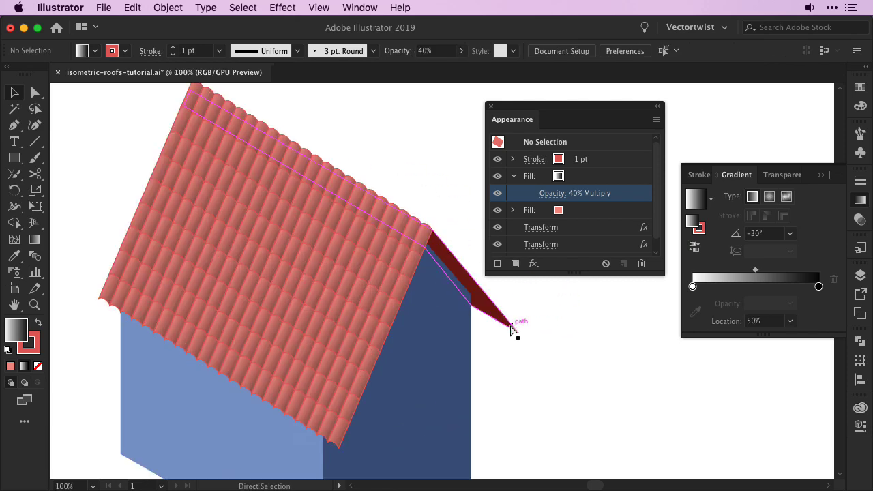
key(super+equal)
scroll(347, 220, left, 2)
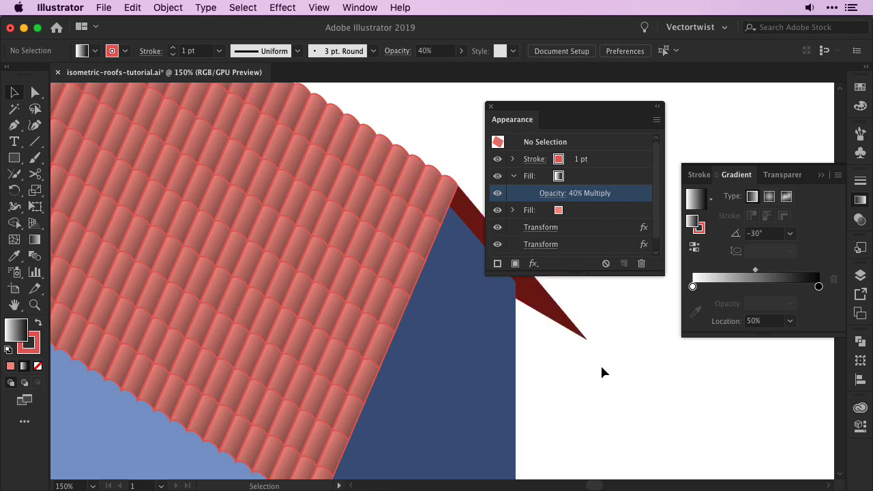